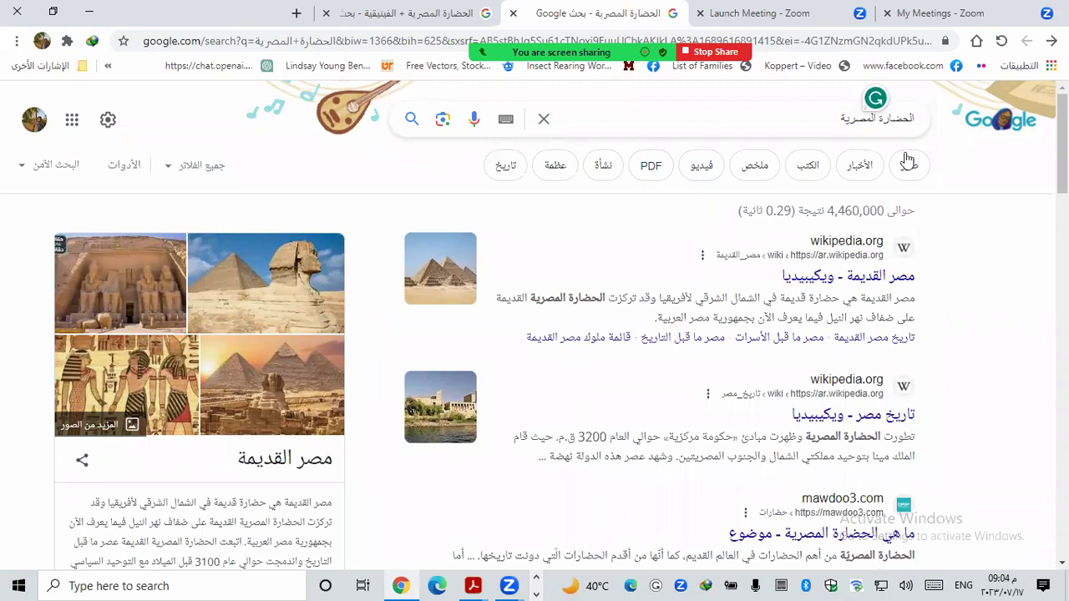
Clear the الحضارة المصرية query from the search box and dismiss the suggestions.
{"action": "left_click", "coordinate": [808, 119]}
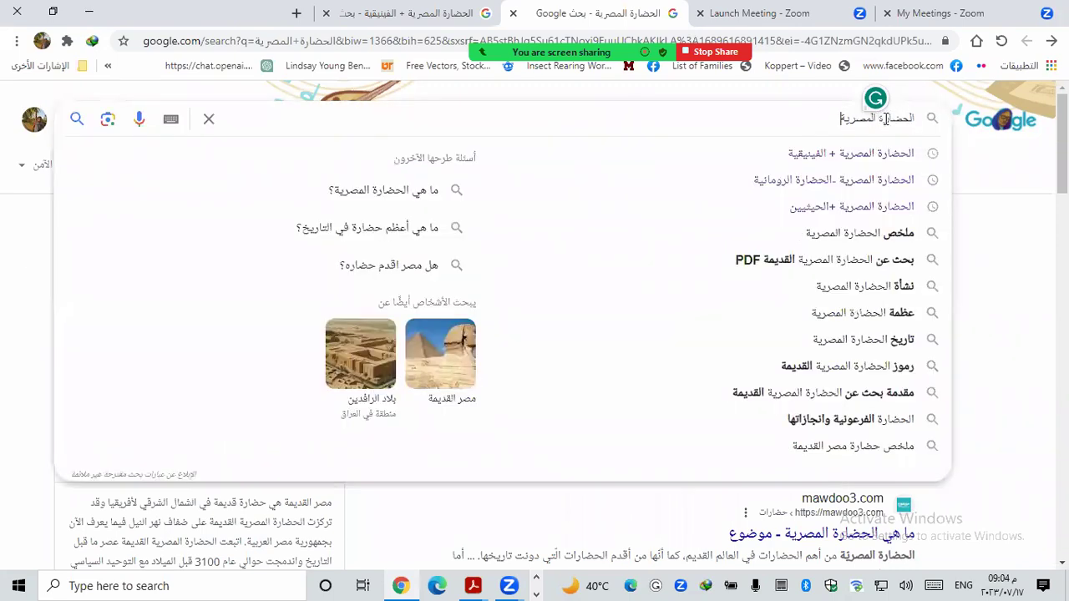
{"action": "left_click", "coordinate": [995, 175]}
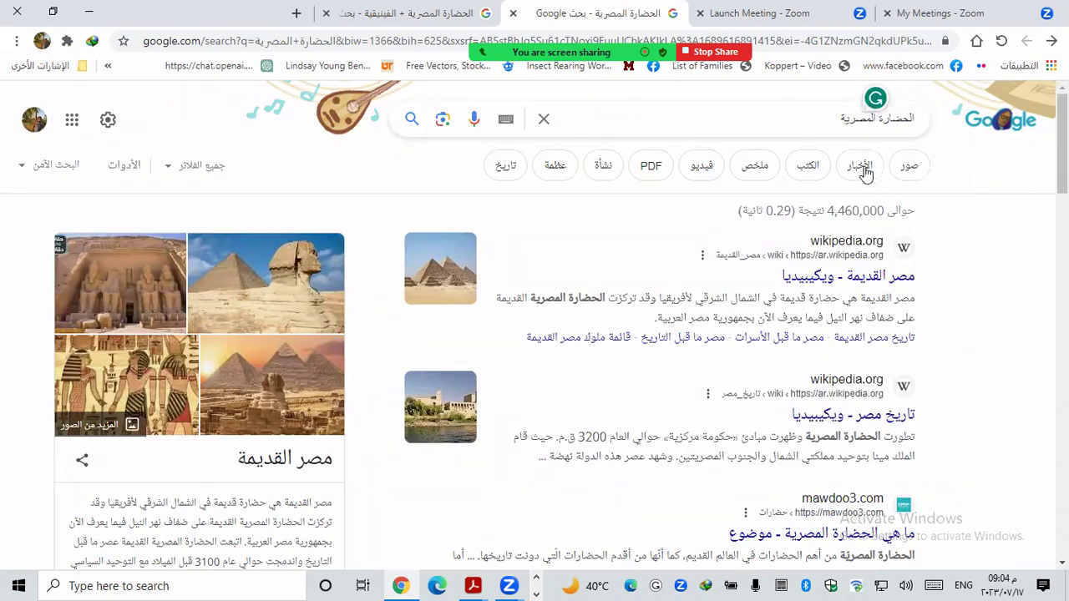
{"action": "left_click", "coordinate": [544, 121]}
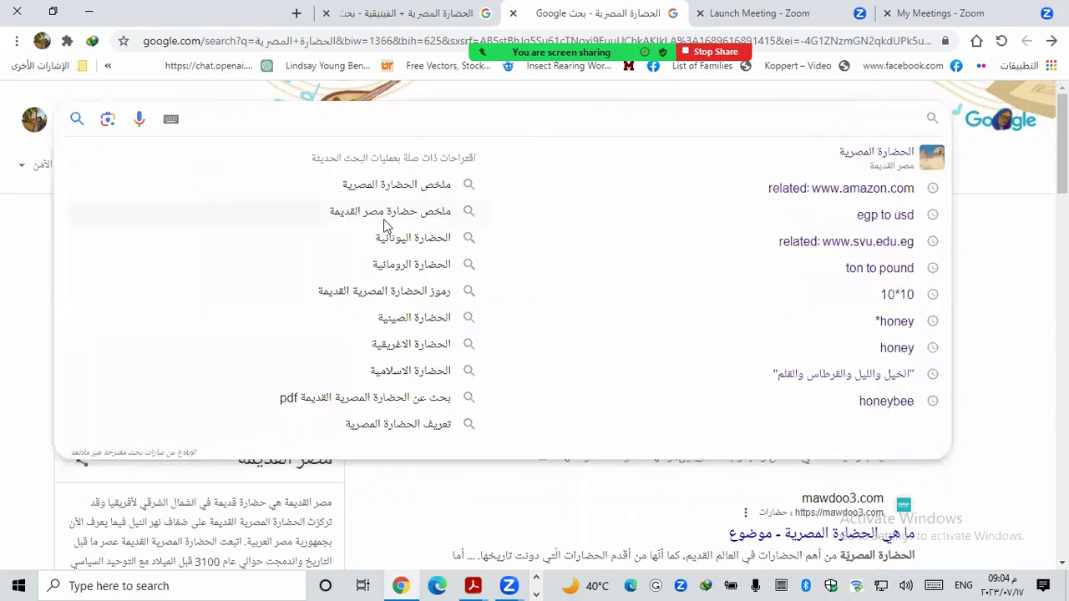
{"action": "left_click", "coordinate": [973, 179]}
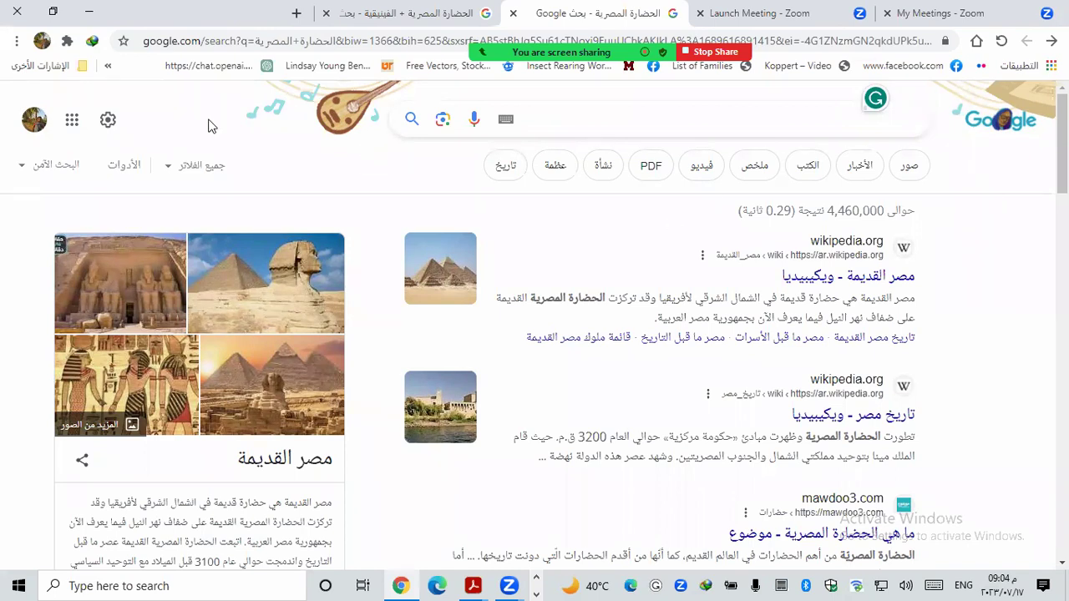
{"action": "left_click", "coordinate": [110, 123]}
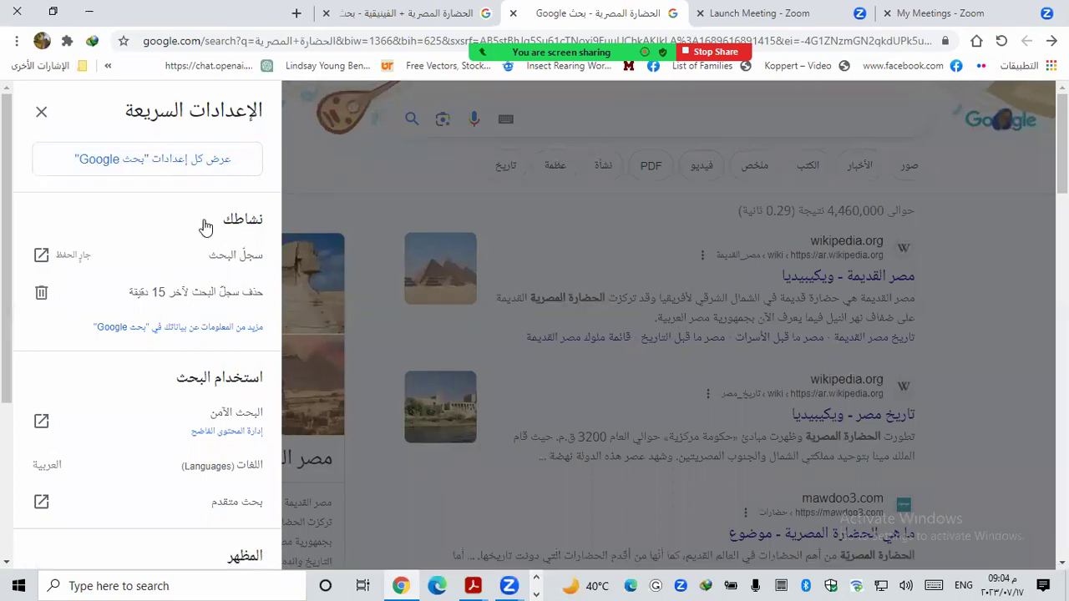
{"action": "scroll", "coordinate": [208, 222], "scroll_direction": "down", "scroll_amount": 2}
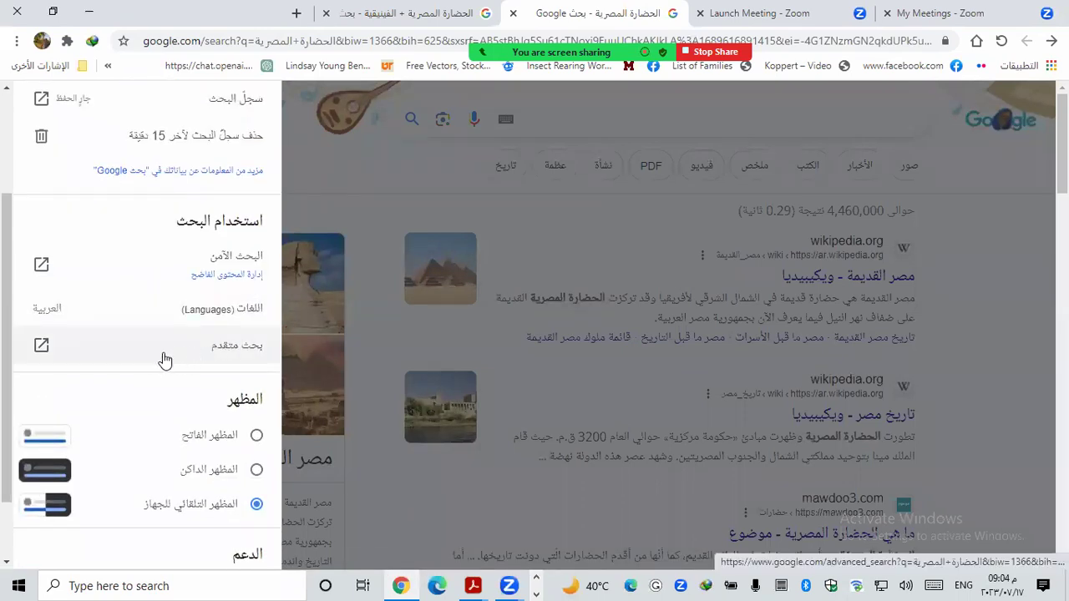
{"action": "left_click", "coordinate": [307, 190]}
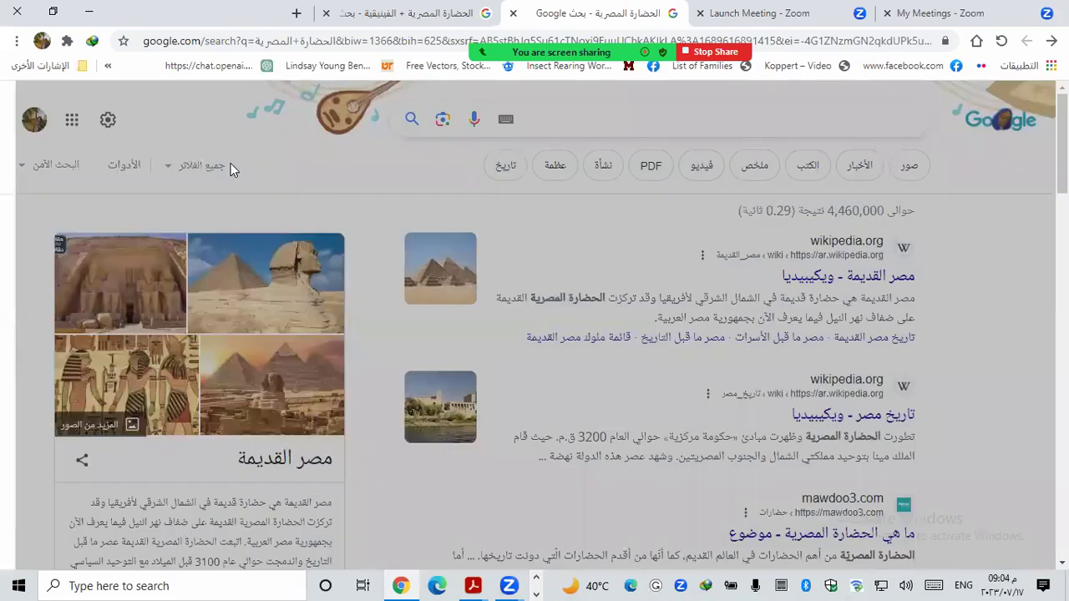
{"action": "left_click", "coordinate": [108, 122]}
{"action": "scroll", "coordinate": [220, 397], "scroll_direction": "down", "scroll_amount": 1}
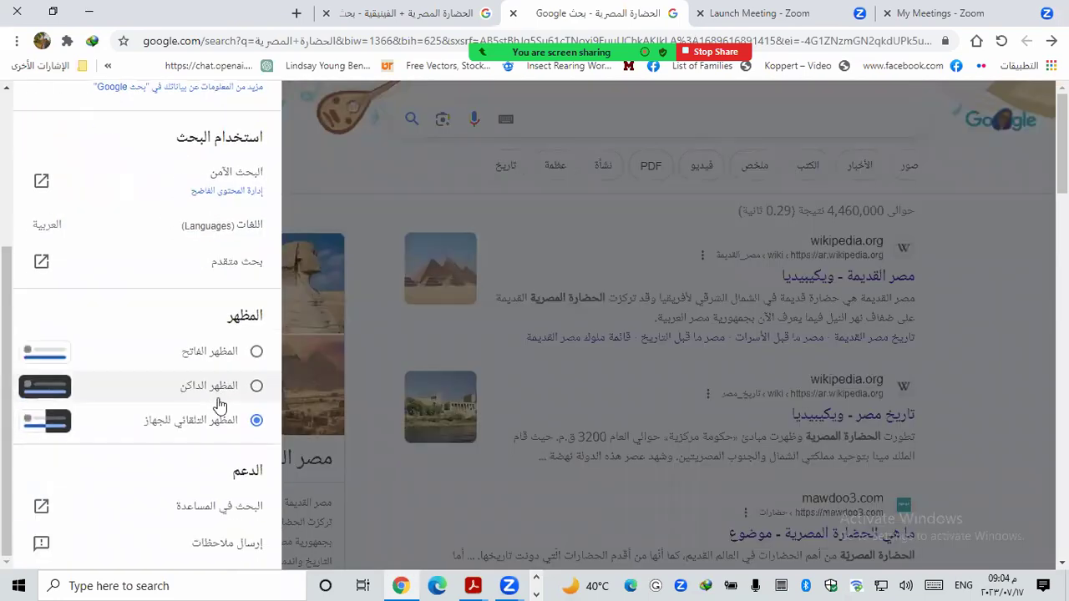
{"action": "left_click", "coordinate": [284, 163]}
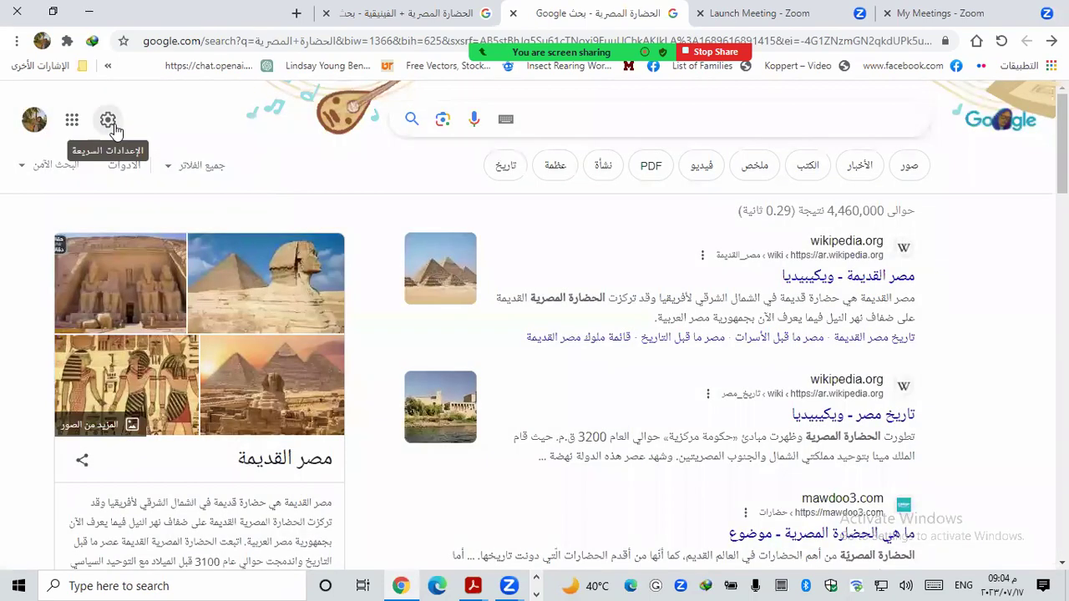
Open the Advanced Search page (بحث متقدم) from the quick settings.
{"action": "left_click", "coordinate": [111, 124]}
{"action": "scroll", "coordinate": [146, 386], "scroll_direction": "down", "scroll_amount": 3}
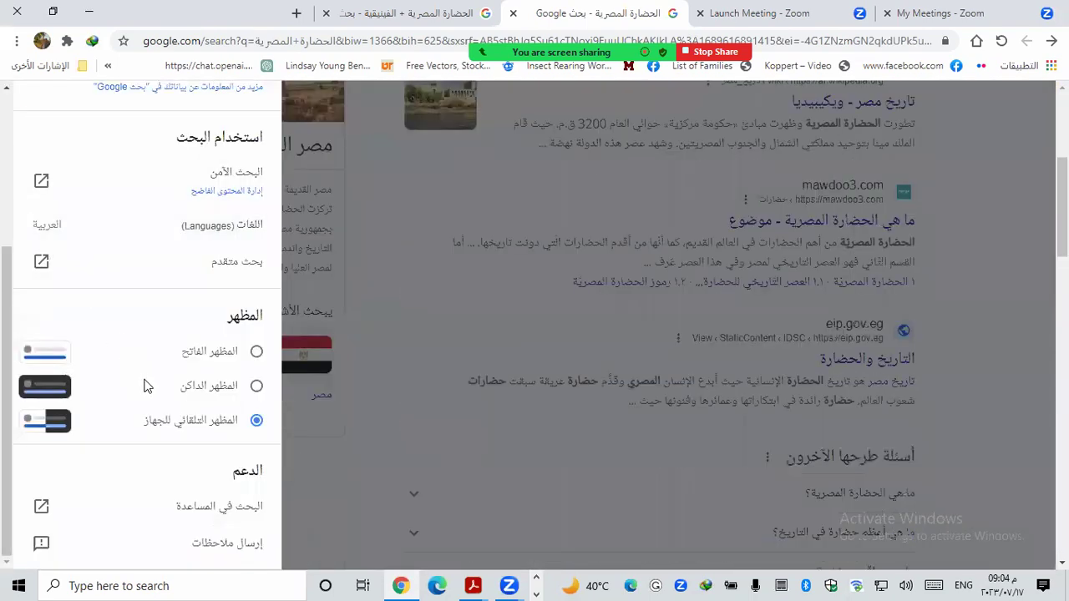
{"action": "scroll", "coordinate": [143, 386], "scroll_direction": "down", "scroll_amount": 3}
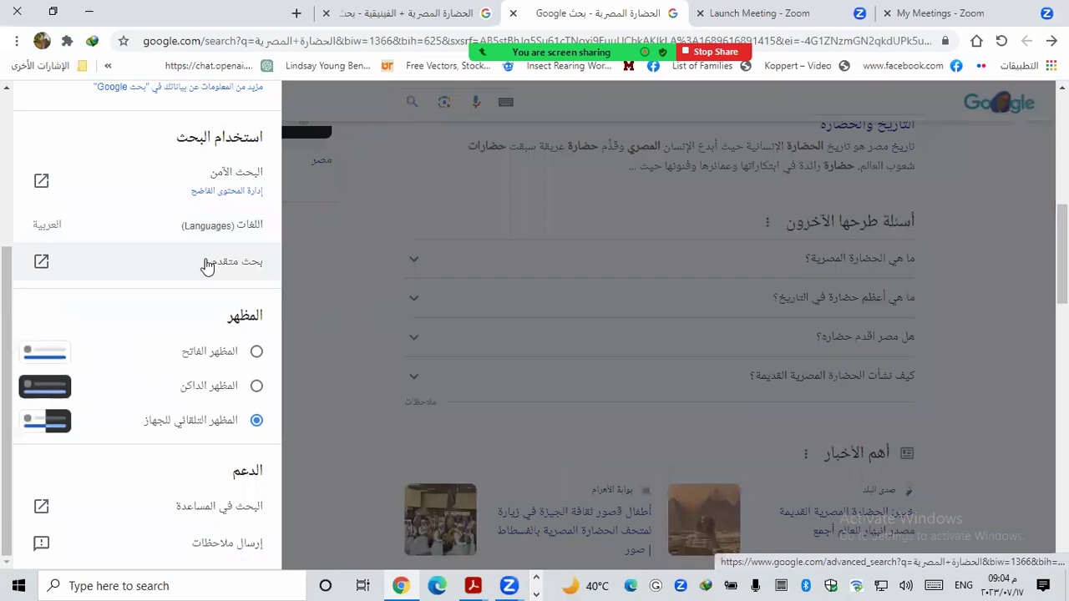
{"action": "left_click", "coordinate": [203, 266]}
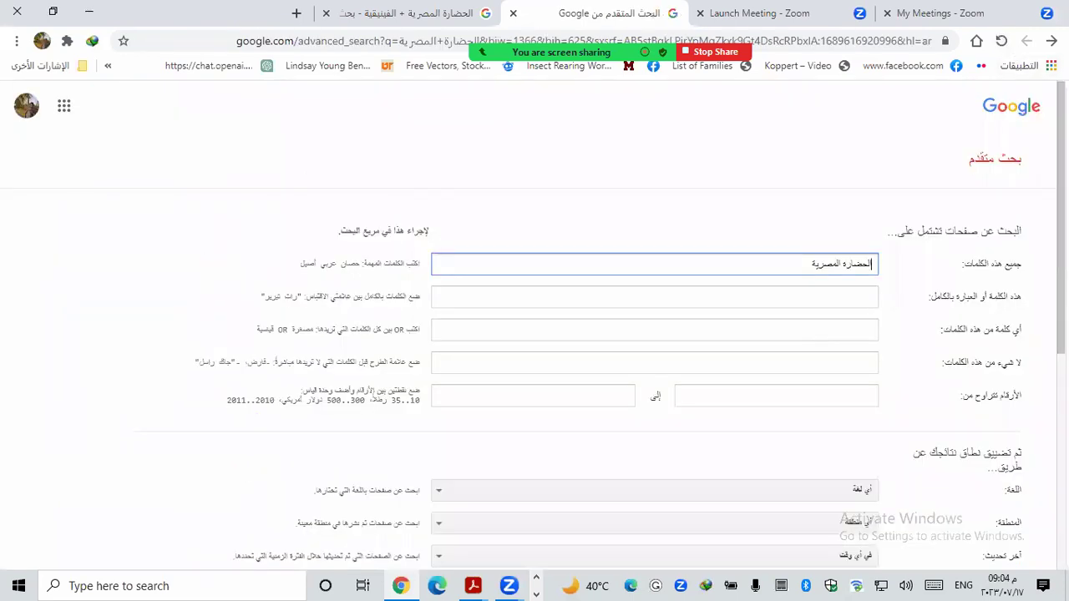
{"action": "key", "text": "alt+Left"}
{"action": "key", "text": "alt+Right"}
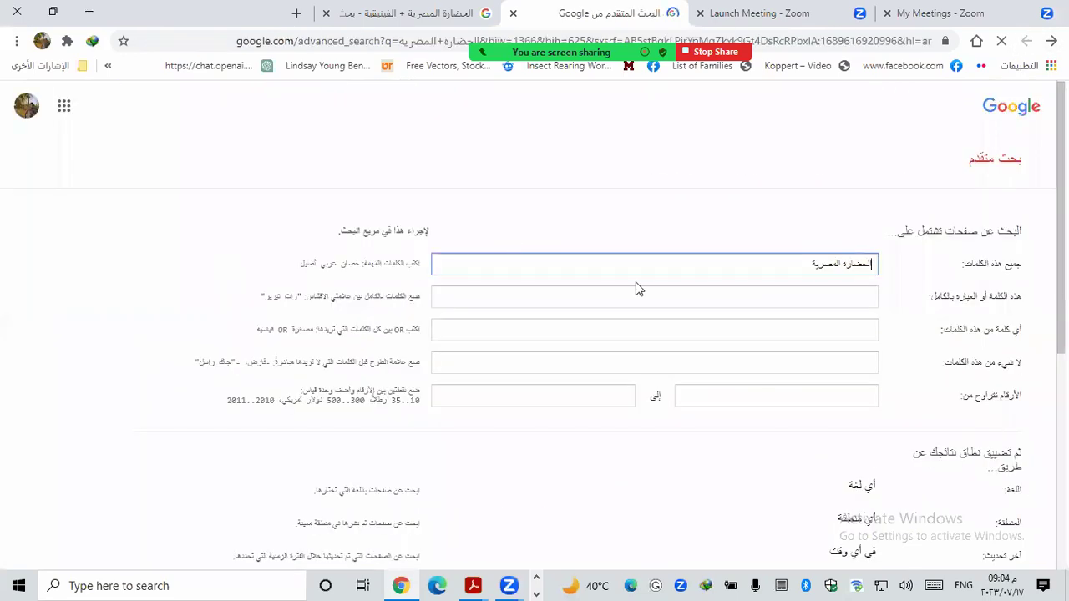
Move الحضارة المصرية from the all-these-words field to the exact word or phrase field.
{"action": "triple_click", "coordinate": [867, 262]}
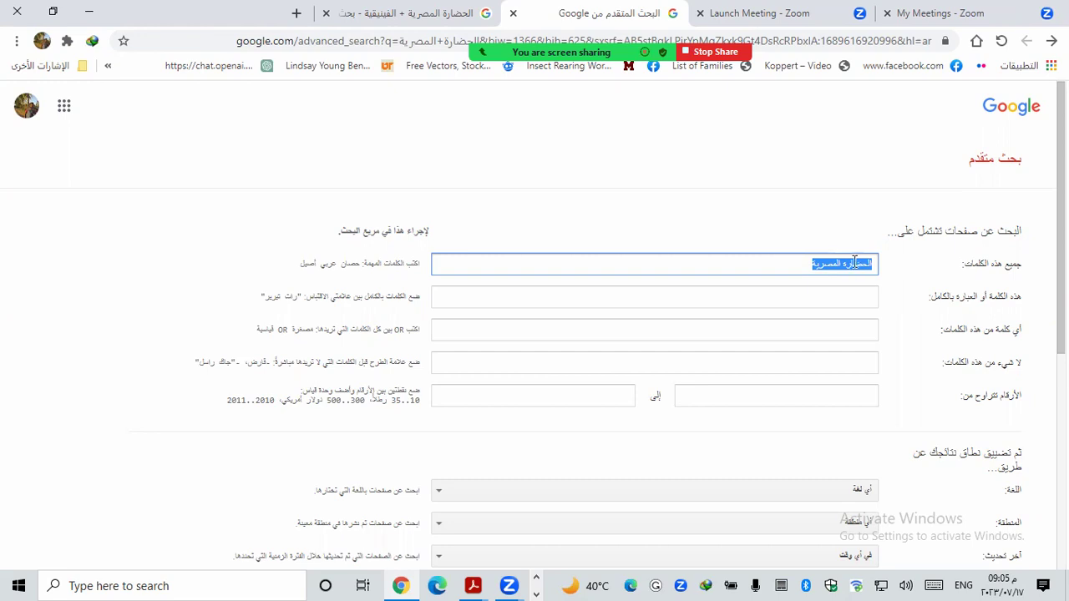
{"action": "left_click", "coordinate": [845, 265]}
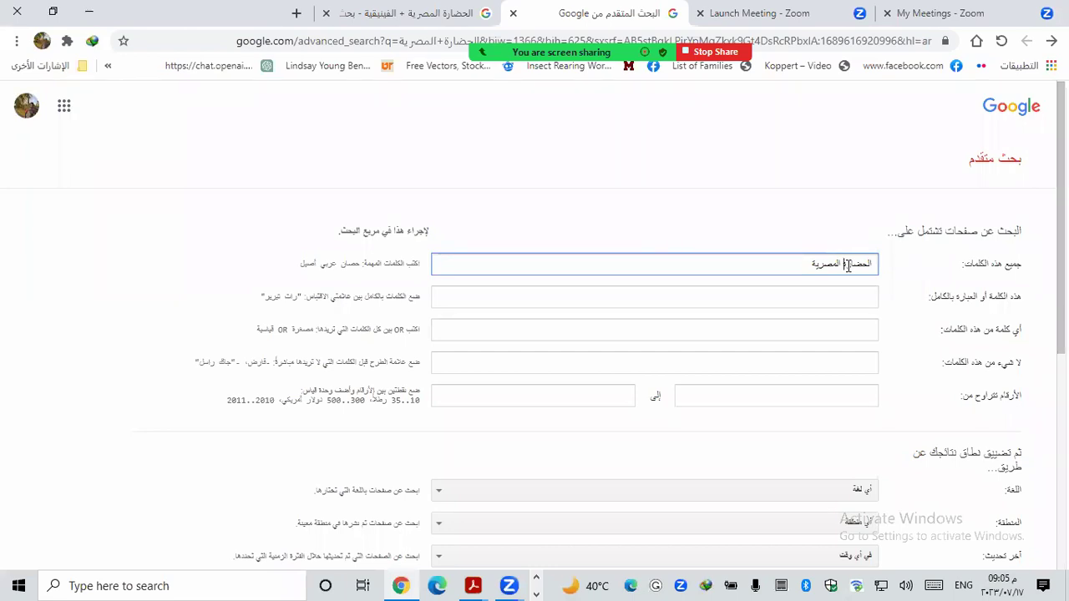
{"action": "double_click", "coordinate": [823, 265]}
{"action": "left_click", "coordinate": [790, 263]}
{"action": "left_click_drag", "start_coordinate": [790, 263], "coordinate": [847, 259]}
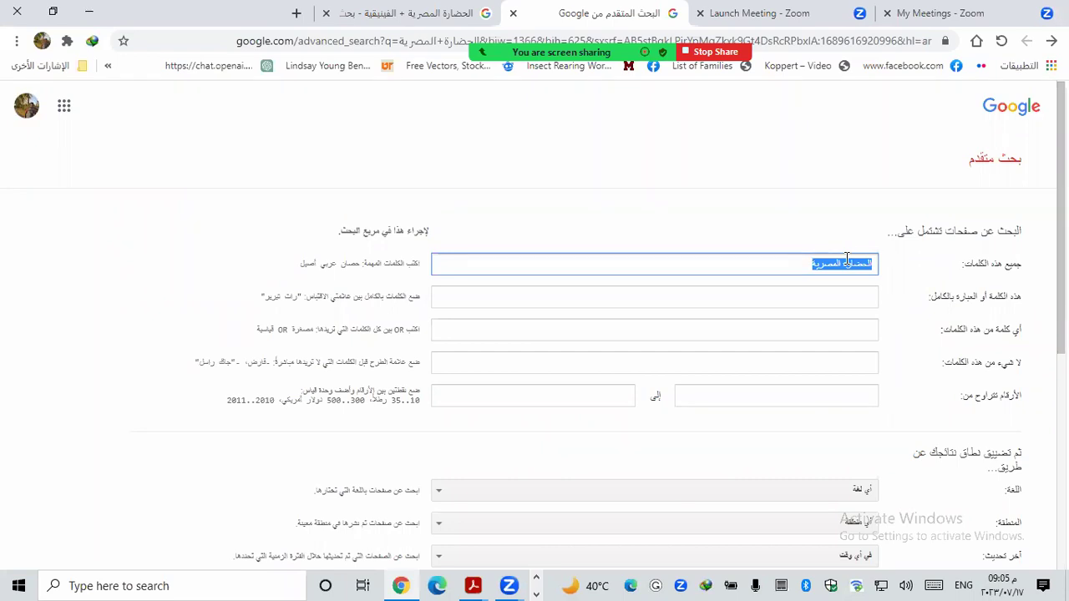
{"action": "key", "text": "ctrl+x"}
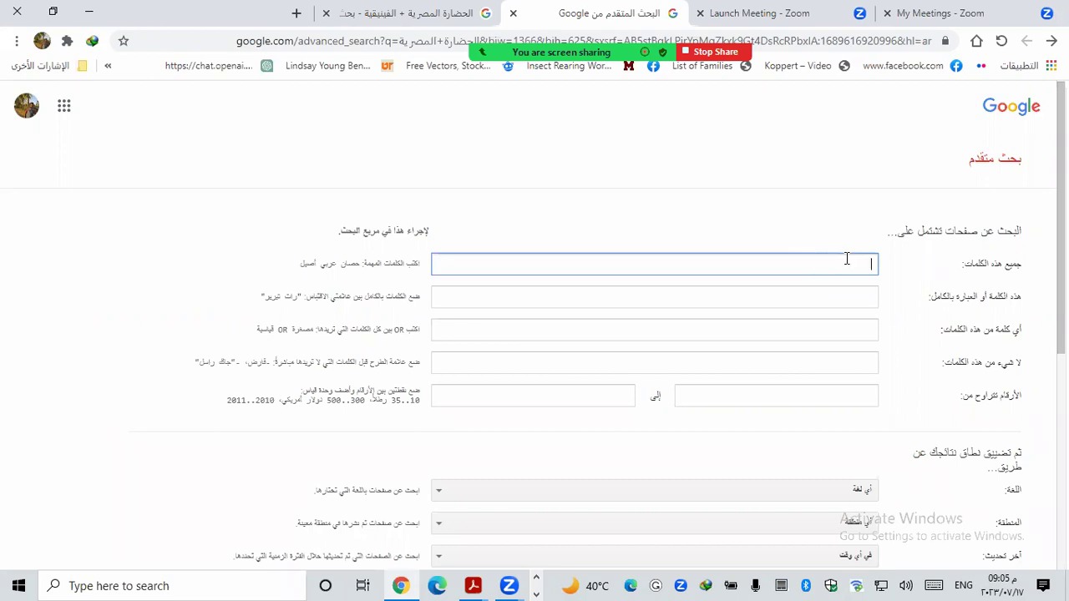
{"action": "left_click", "coordinate": [867, 294]}
{"action": "key", "text": "ctrl+v"}
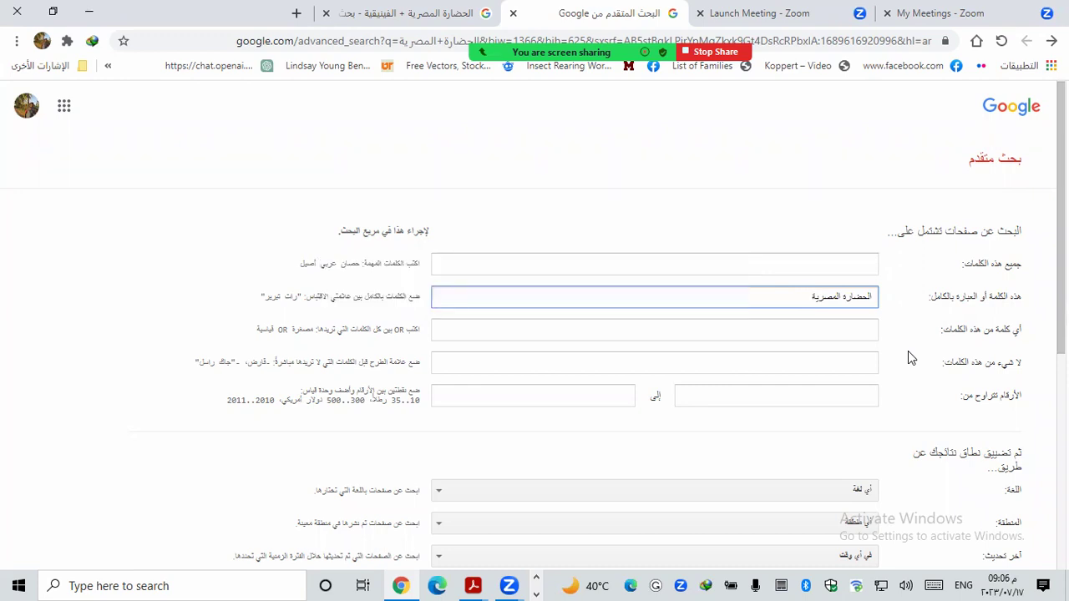
Move الحضارة المصرية from the exact-phrase field to the any-of-these-words field.
{"action": "left_click_drag", "start_coordinate": [785, 298], "coordinate": [894, 299]}
{"action": "key", "text": "ctrl+x"}
{"action": "left_click", "coordinate": [852, 335]}
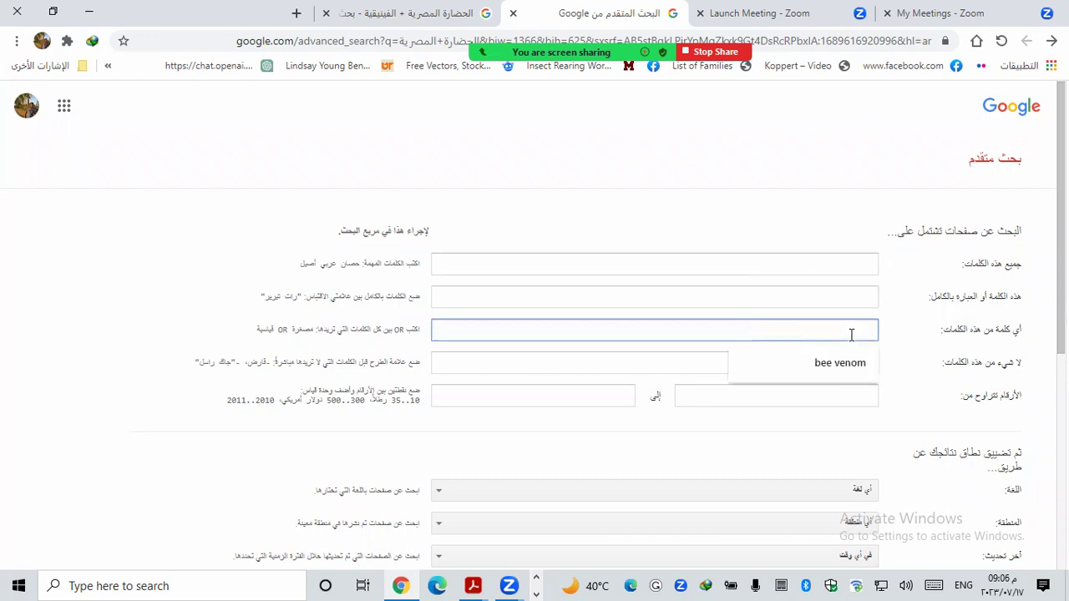
{"action": "key", "text": "ctrl+v"}
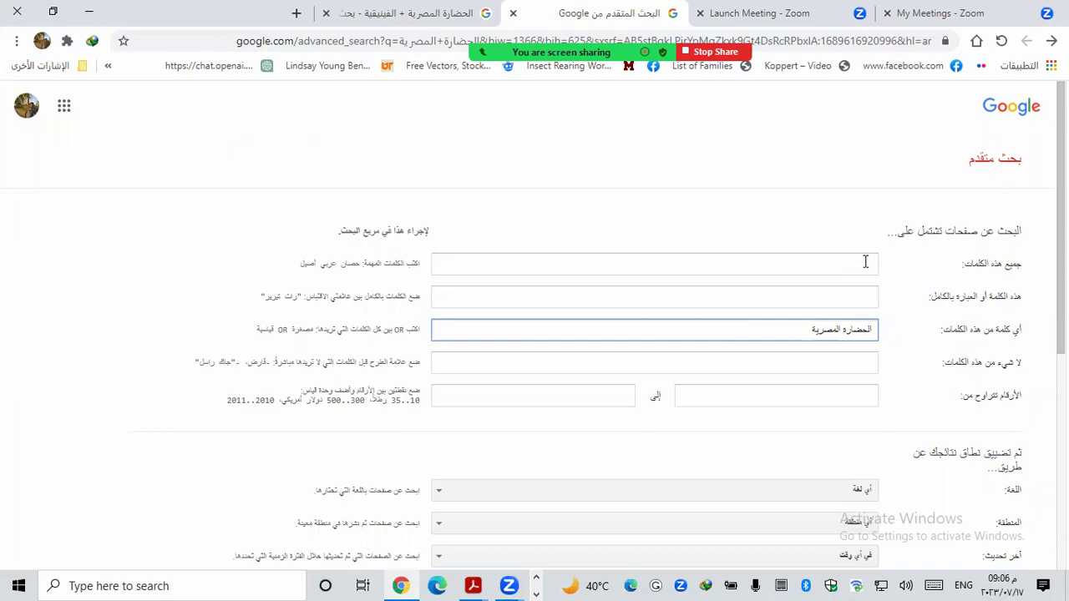
{"action": "left_click", "coordinate": [866, 294]}
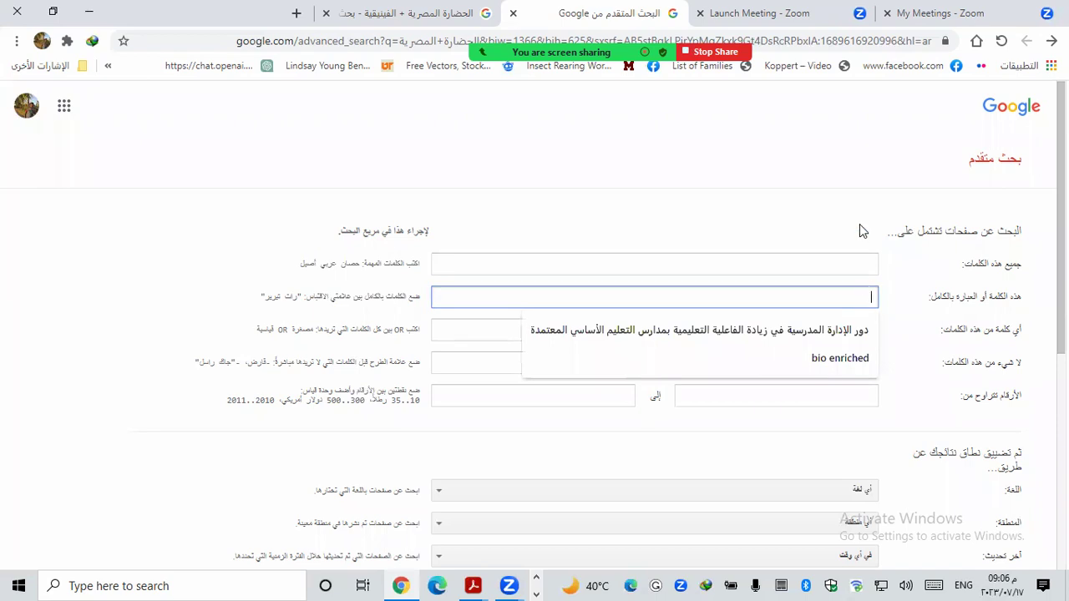
{"action": "left_click", "coordinate": [865, 329]}
{"action": "key", "text": "ctrl+v"}
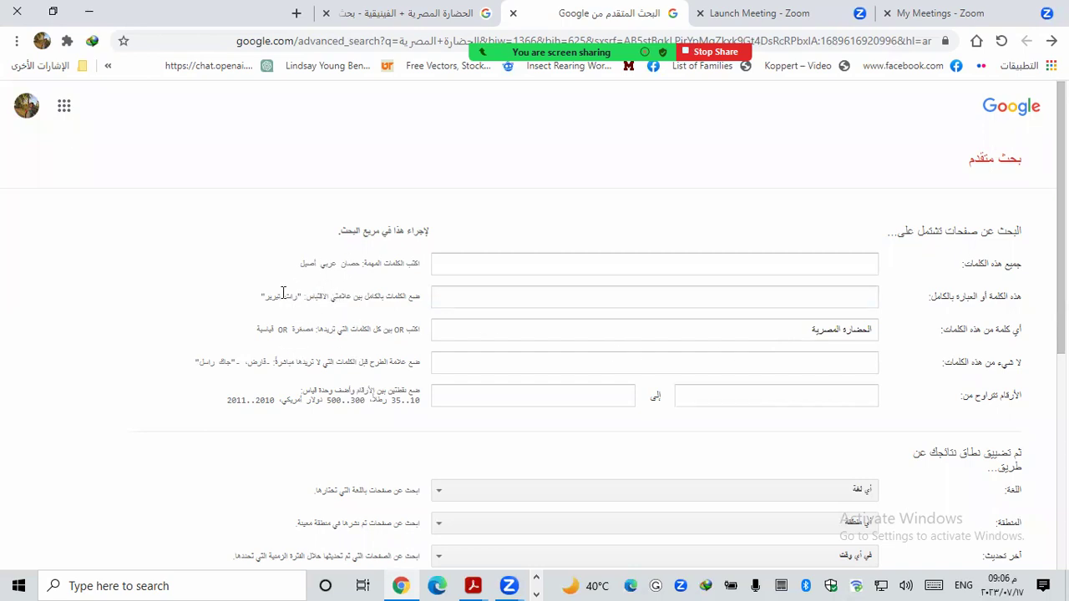
Highlight the quotation-mark and OR examples in the hints for the exact-phrase and any-word fields.
{"action": "left_click_drag", "start_coordinate": [265, 296], "coordinate": [295, 297]}
{"action": "triple_click", "coordinate": [299, 298]}
{"action": "double_click", "coordinate": [285, 328]}
Exclude the word الرومانية from the results and highlight the minus sign in that field's hint.
{"action": "left_click", "coordinate": [859, 363]}
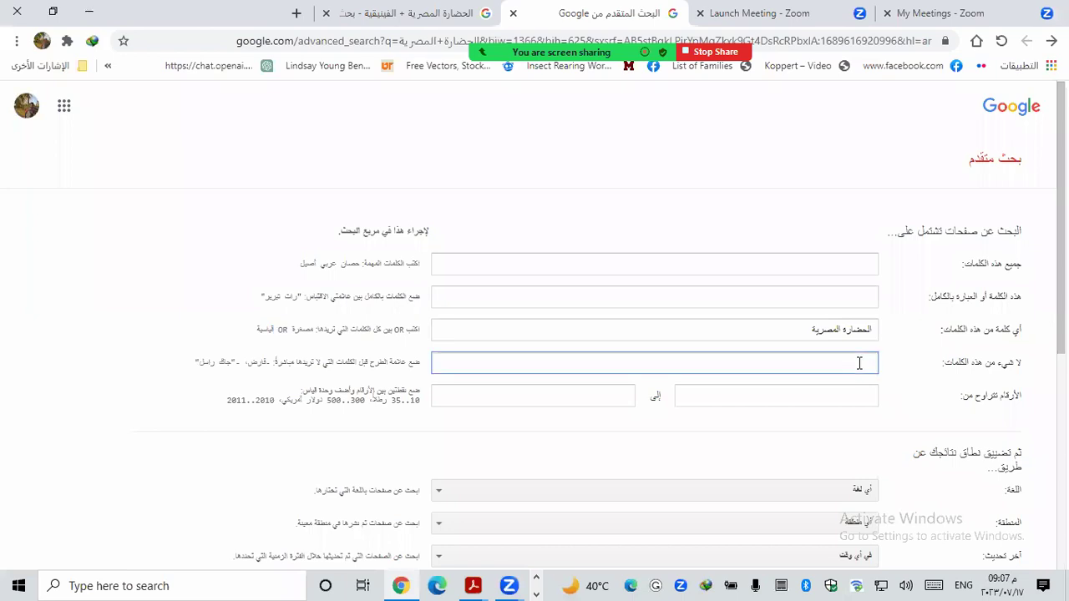
{"action": "type", "text": "hg,lhklm"}
{"action": "key", "text": "ctrl+a"}
{"action": "key", "text": "alt+shift"}
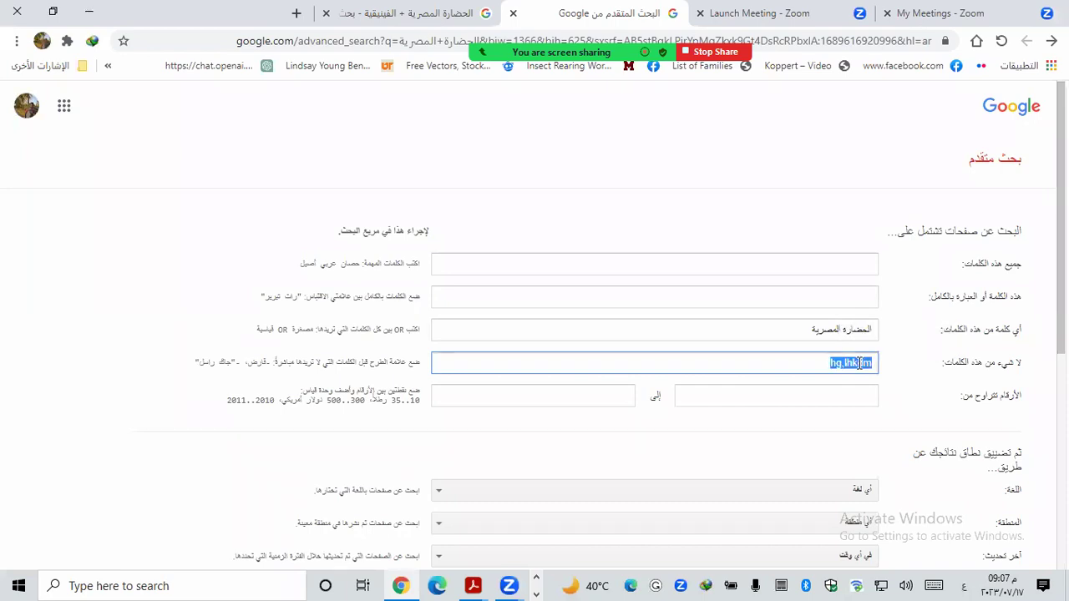
{"action": "type", "text": "ال"}
{"action": "type", "text": "رومانية"}
{"action": "left_click", "coordinate": [859, 363]}
{"action": "type", "text": "و"}
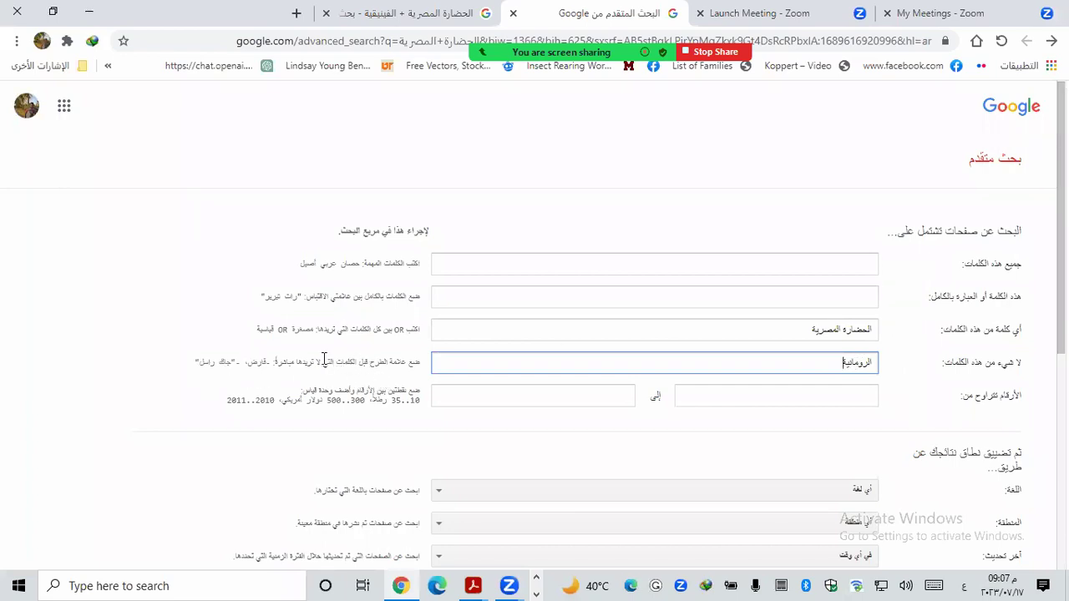
{"action": "left_click_drag", "start_coordinate": [248, 363], "coordinate": [235, 363]}
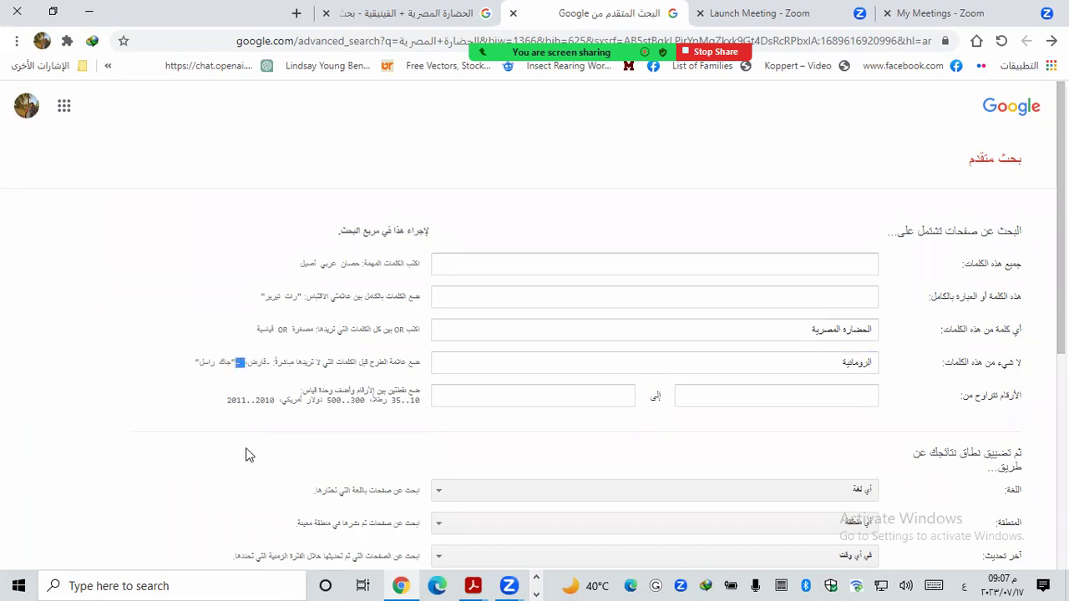
{"action": "left_click", "coordinate": [691, 394]}
Replace the any-of-these-words term with سيارة مرسيدس and clear the excluded word.
{"action": "left_click_drag", "start_coordinate": [785, 330], "coordinate": [911, 331]}
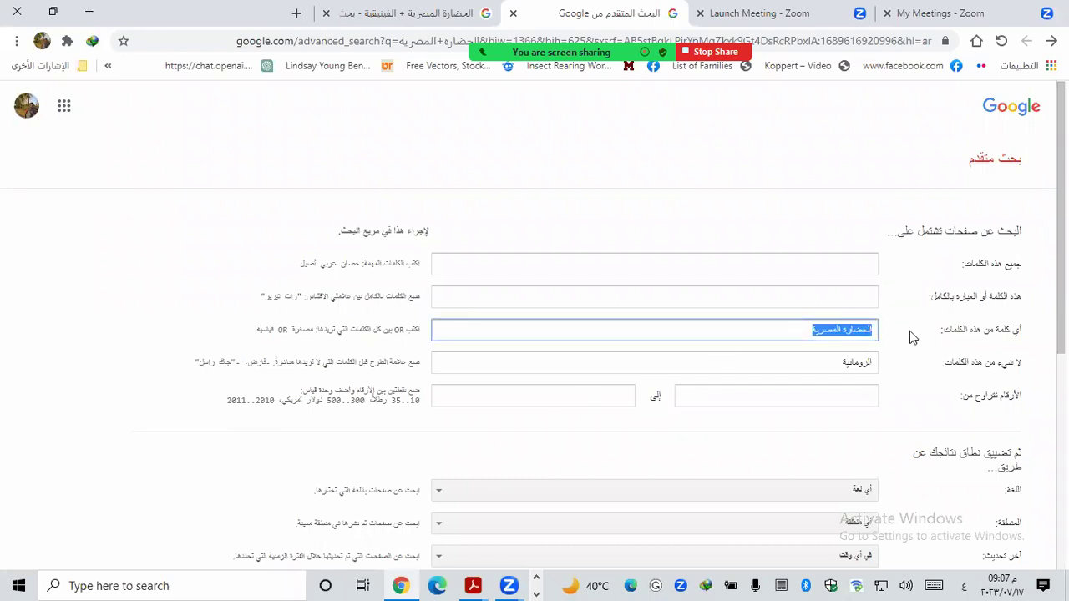
{"action": "type", "text": "سيارة مرسيدي"}
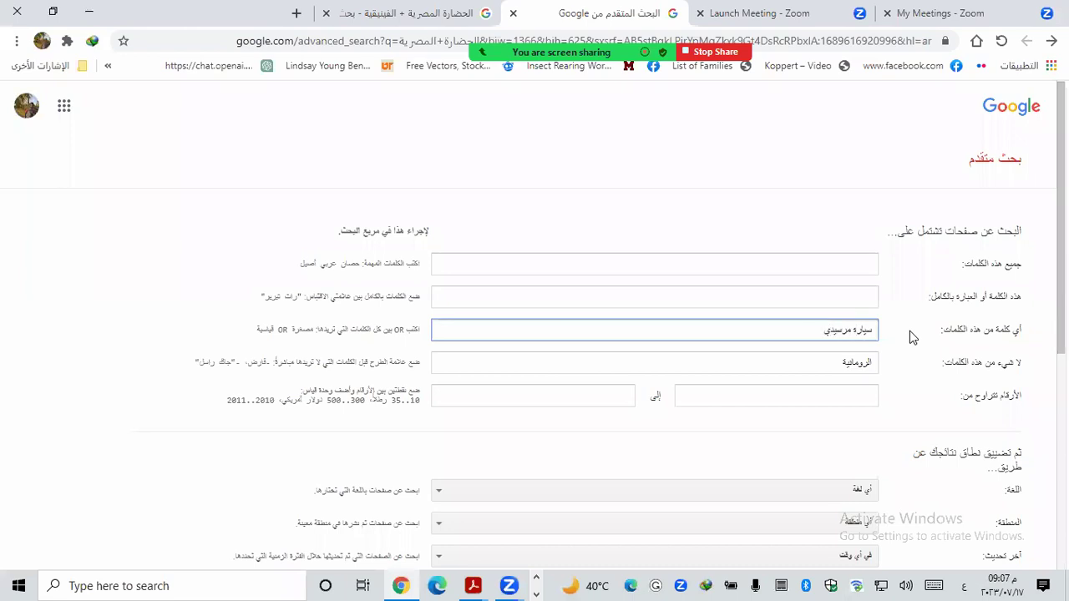
{"action": "key", "text": "BackSpace"}
{"action": "type", "text": "س"}
{"action": "key", "text": "Tab"}
{"action": "key", "text": "BackSpace"}
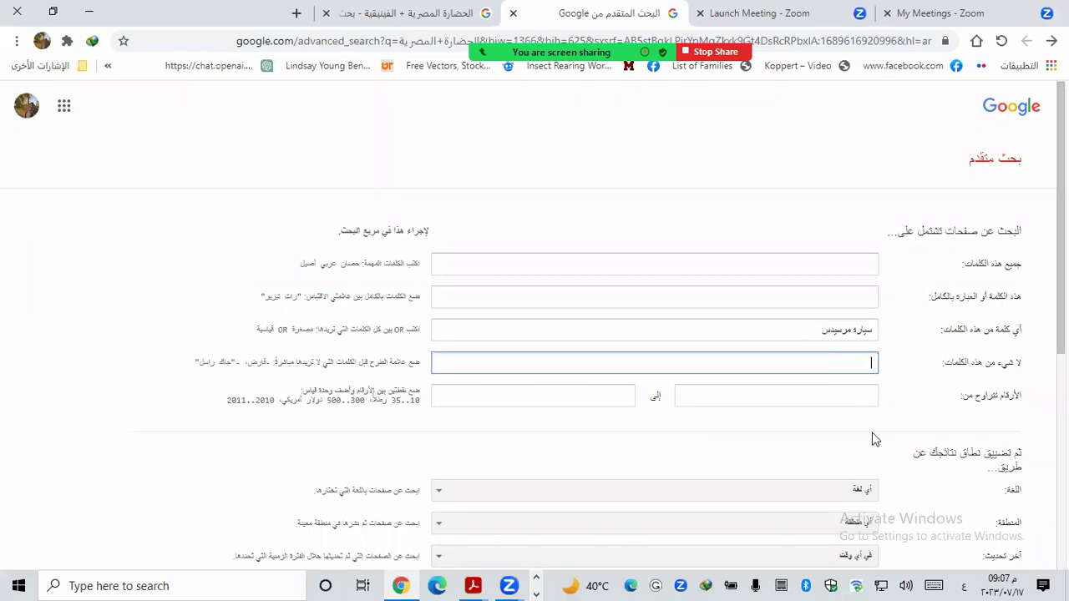
Set the number range from 5000$ to 10000$.
{"action": "left_click", "coordinate": [861, 400]}
{"action": "type", "text": "5"}
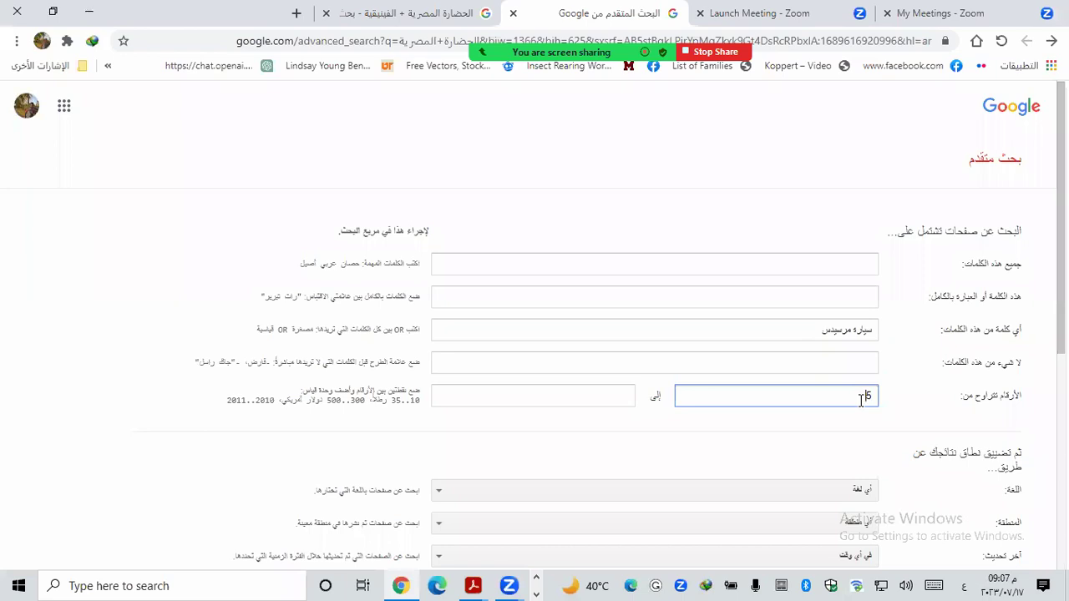
{"action": "type", "text": "000$"}
{"action": "left_click", "coordinate": [544, 392]}
{"action": "type", "text": "10000$"}
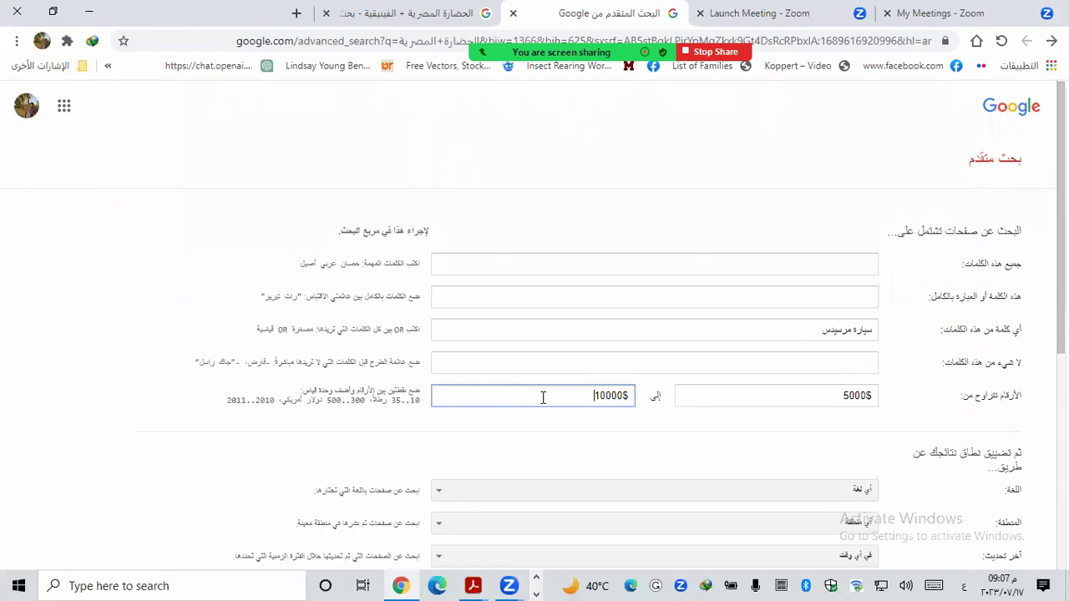
Replace the any-of-these-words term with لاب توب and set the number range's lower limit to 1.5 KG.
{"action": "triple_click", "coordinate": [866, 333]}
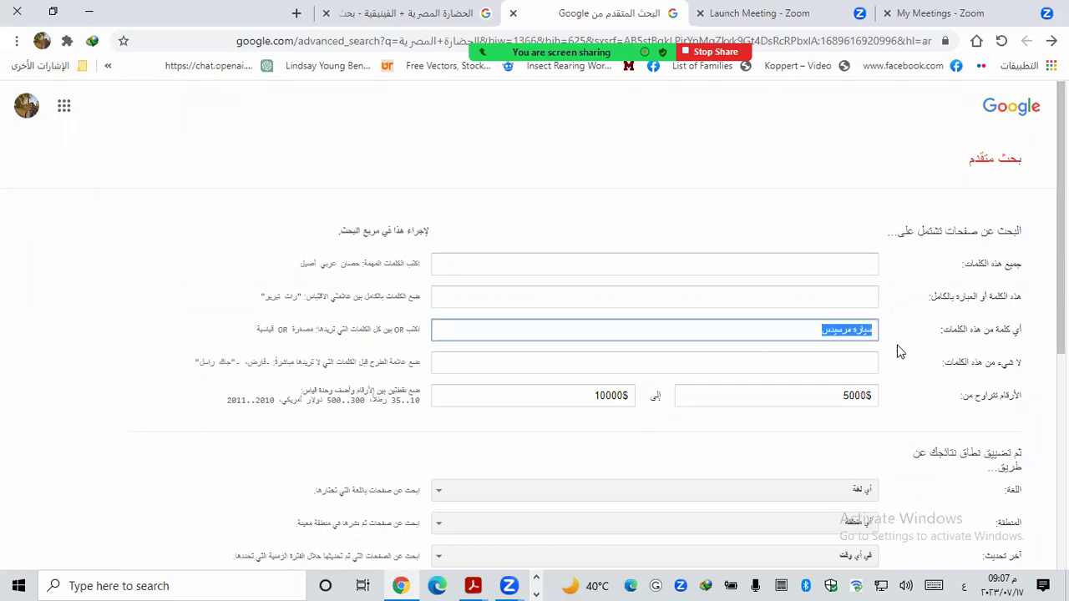
{"action": "type", "text": "لاب توب"}
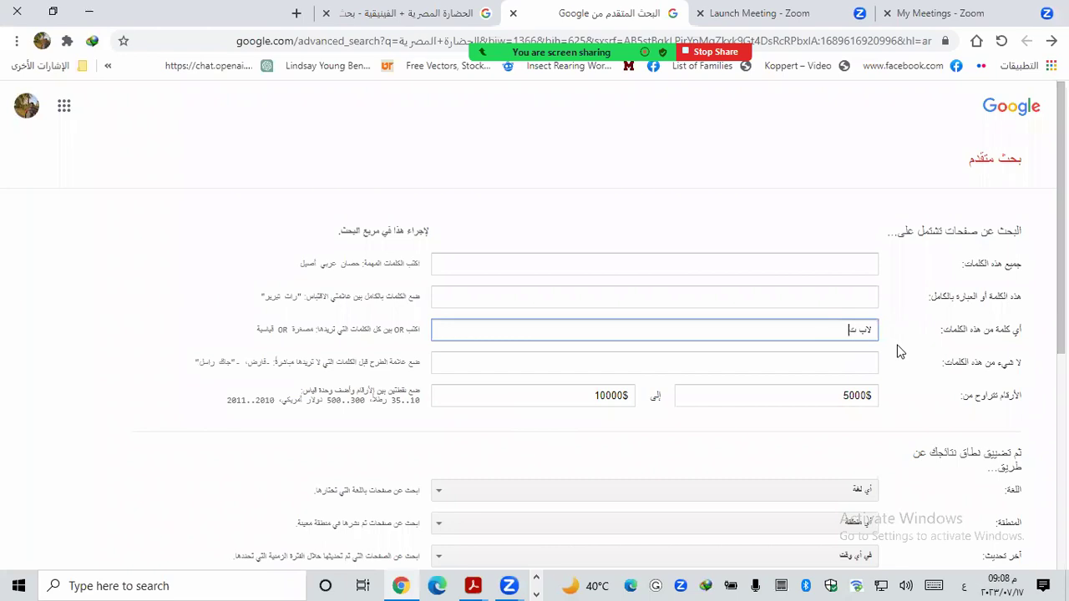
{"action": "left_click", "coordinate": [866, 397]}
{"action": "triple_click", "coordinate": [866, 396]}
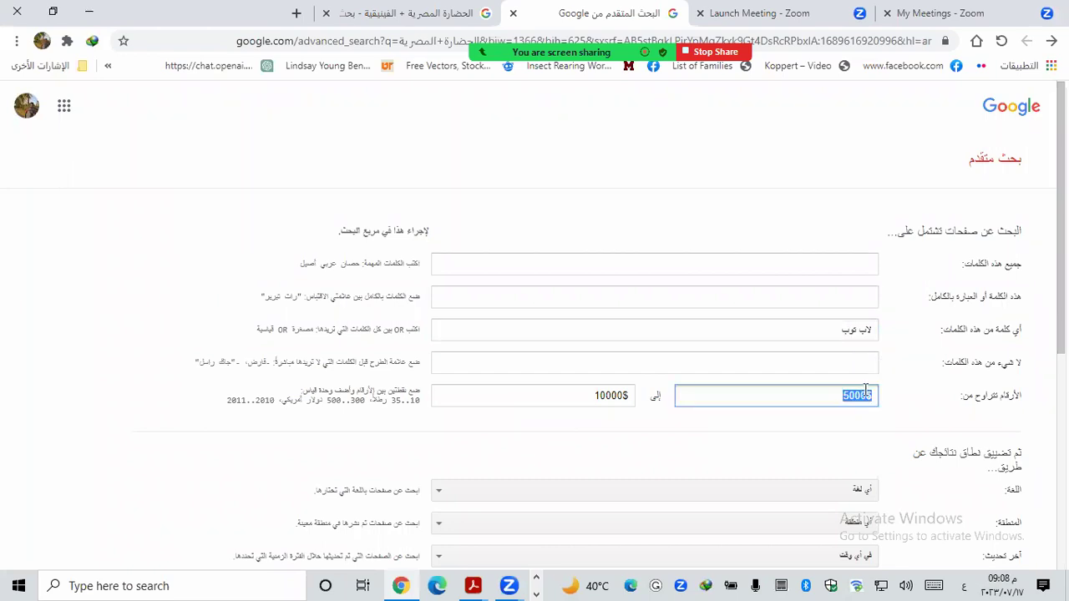
{"action": "key", "text": "BackSpace"}
{"action": "type", "text": "1.5 ./"}
{"action": "key", "text": "BackSpace"}
{"action": "key", "text": "BackSpace"}
{"action": "key", "text": "BackSpace"}
{"action": "key", "text": "alt+shift"}
{"action": "type", "text": "KG"}
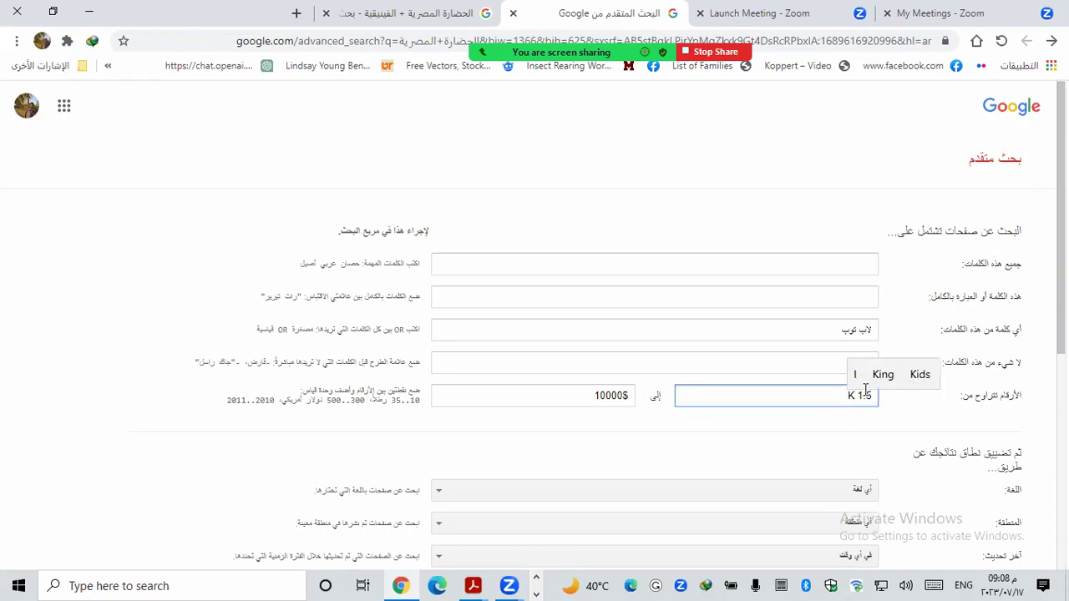
Set the number range's upper limit to 2KG.
{"action": "left_click_drag", "start_coordinate": [627, 391], "coordinate": [619, 392]}
{"action": "double_click", "coordinate": [619, 392]}
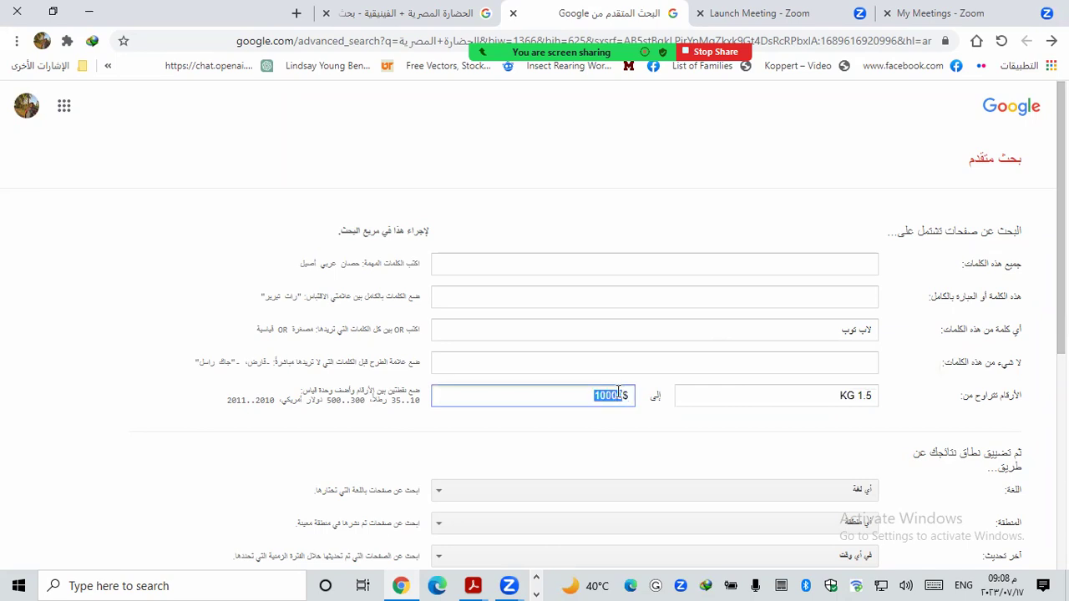
{"action": "key", "text": "BackSpace"}
{"action": "type", "text": "A"}
{"action": "double_click", "coordinate": [622, 393]}
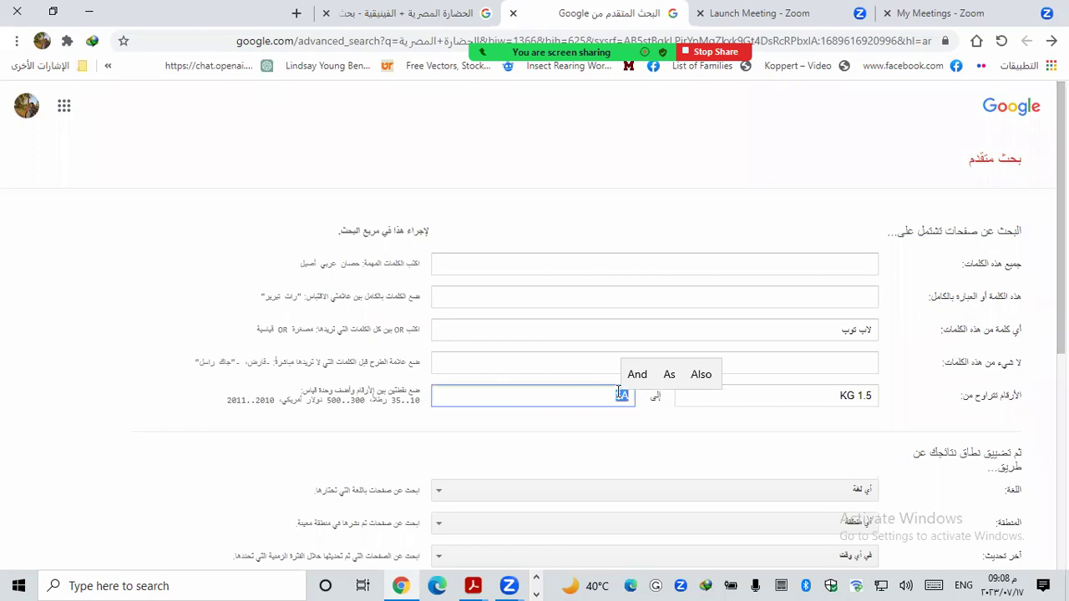
{"action": "type", "text": "2"}
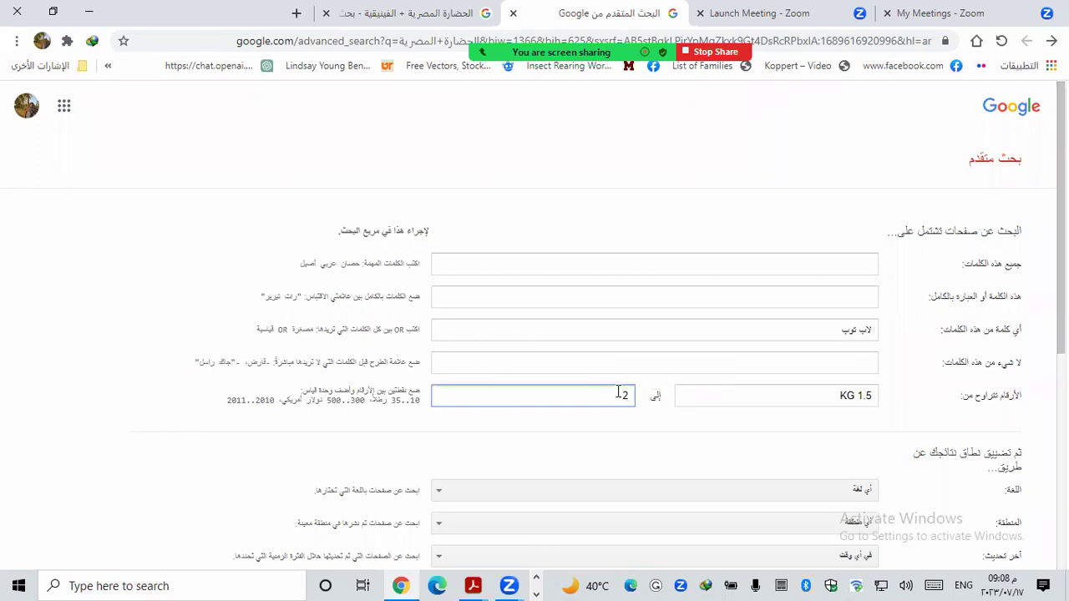
{"action": "type", "text": "KG"}
{"action": "left_click", "coordinate": [829, 394]}
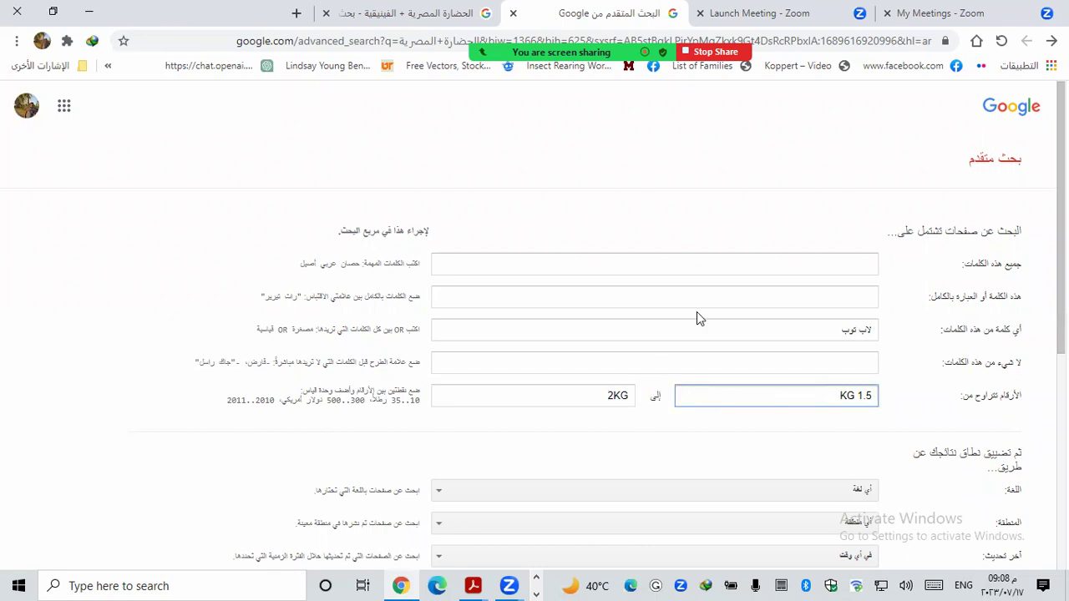
Clear both limits of the number range and the any-of-these-words term.
{"action": "triple_click", "coordinate": [810, 386]}
{"action": "key", "text": "BackSpace"}
{"action": "triple_click", "coordinate": [617, 396]}
{"action": "key", "text": "BackSpace"}
{"action": "scroll", "coordinate": [782, 461], "scroll_direction": "down", "scroll_amount": 1}
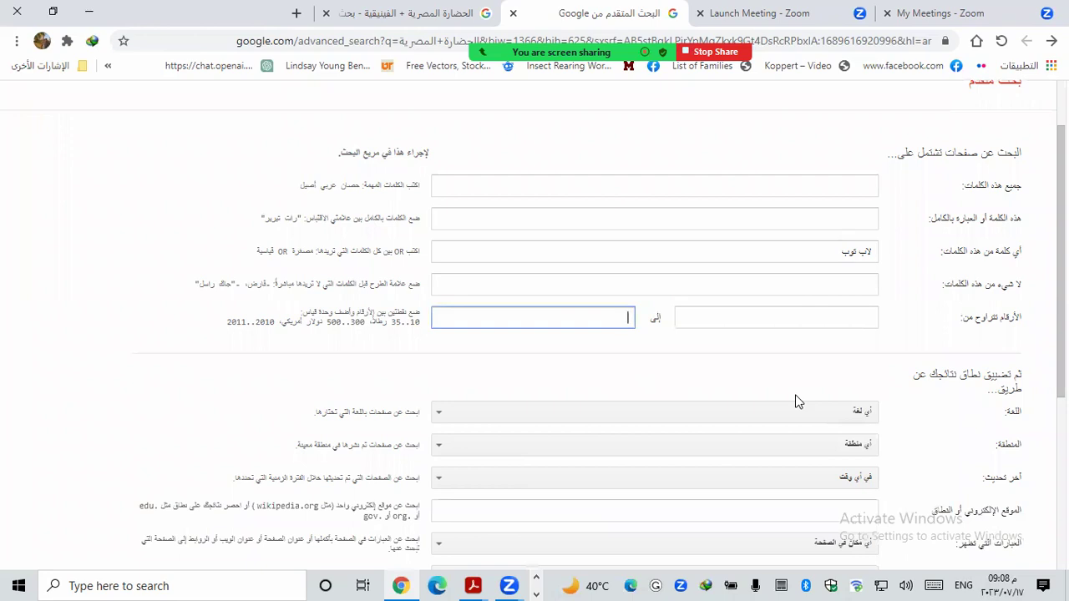
{"action": "left_click", "coordinate": [838, 248]}
{"action": "key", "text": "ctrl+a"}
{"action": "key", "text": "BackSpace"}
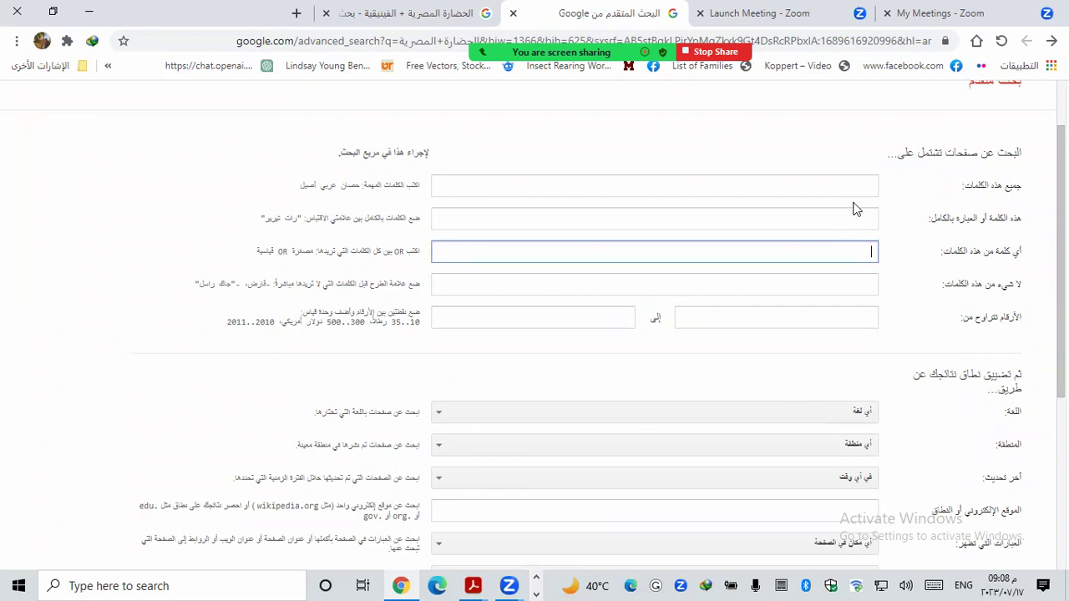
Enter نحل العسل as the term for all of these words.
{"action": "left_click", "coordinate": [852, 185]}
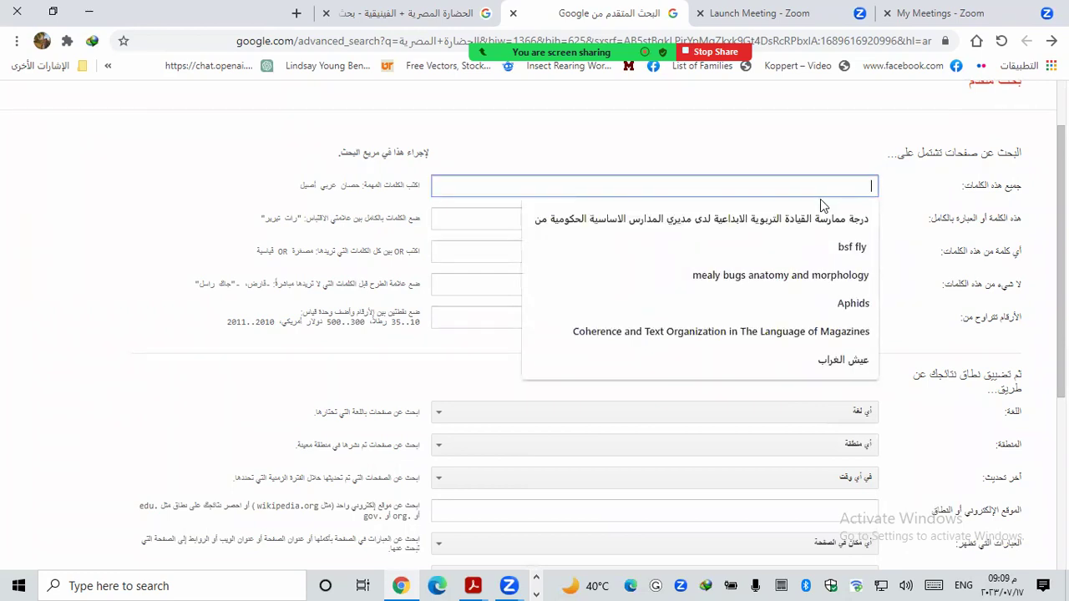
{"action": "type", "text": "kpg"}
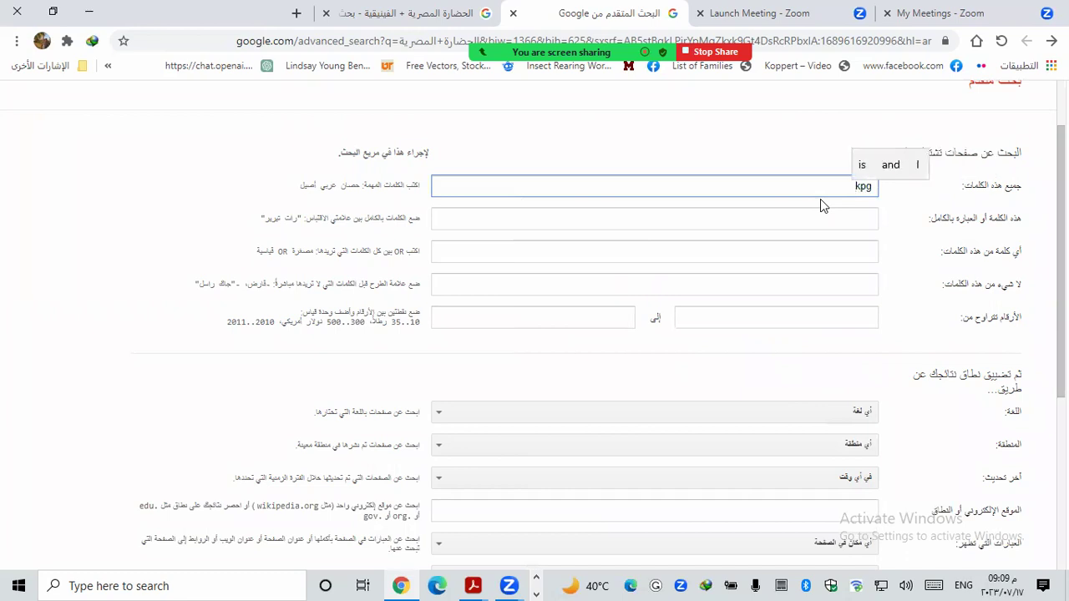
{"action": "key", "text": "ctrl+a"}
{"action": "key", "text": "alt+shift"}
{"action": "type", "text": "تحل ال"}
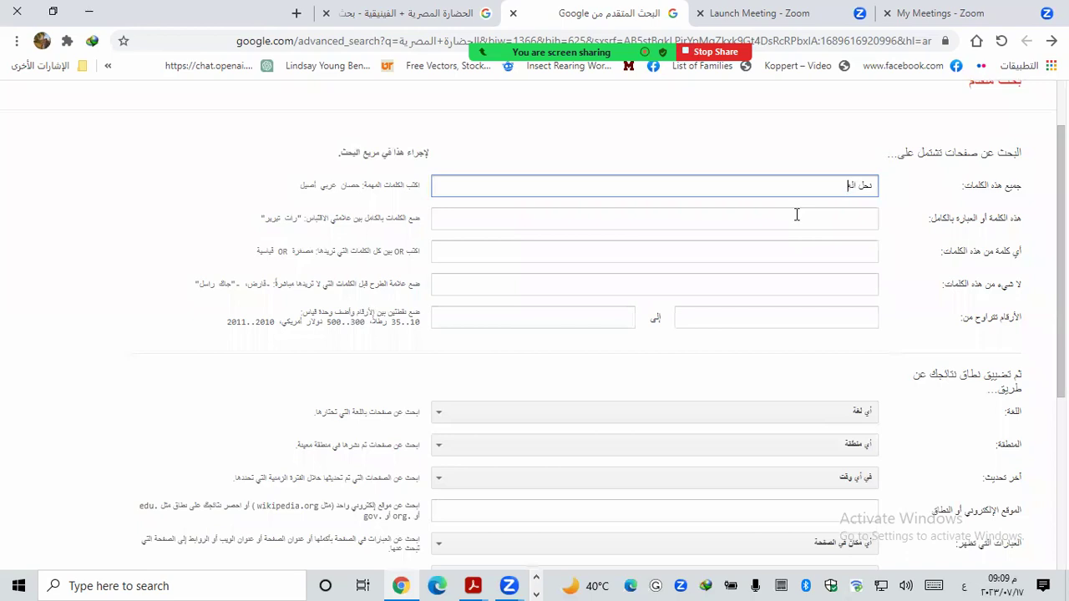
{"action": "type", "text": "عسل"}
Browse the available languages and restrict the search to pages in العربية.
{"action": "left_click", "coordinate": [849, 411]}
{"action": "scroll", "coordinate": [814, 334], "scroll_direction": "down", "scroll_amount": 5}
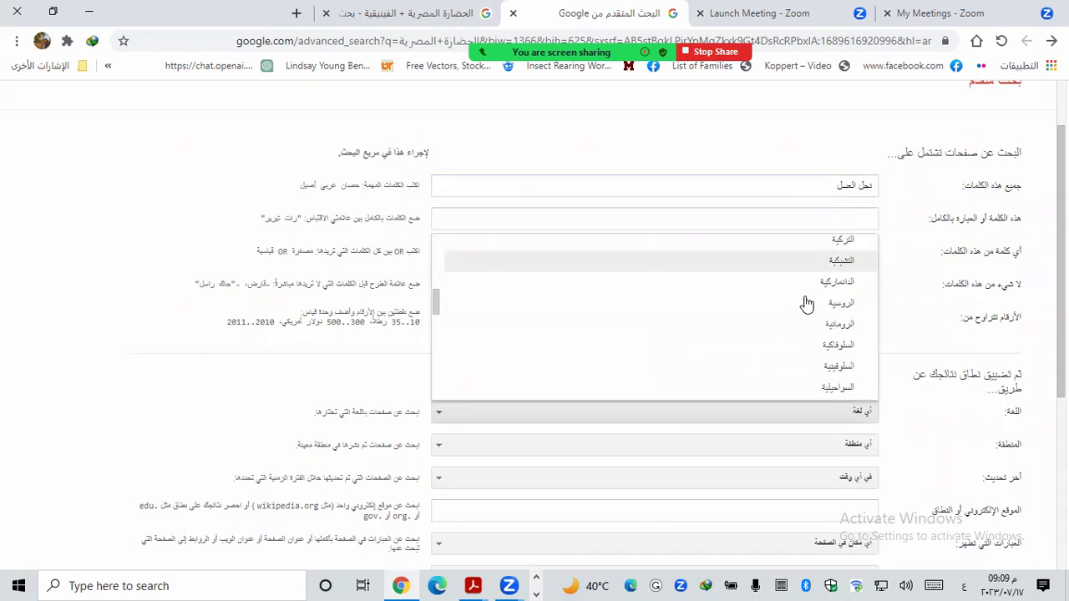
{"action": "scroll", "coordinate": [806, 303], "scroll_direction": "down", "scroll_amount": 1}
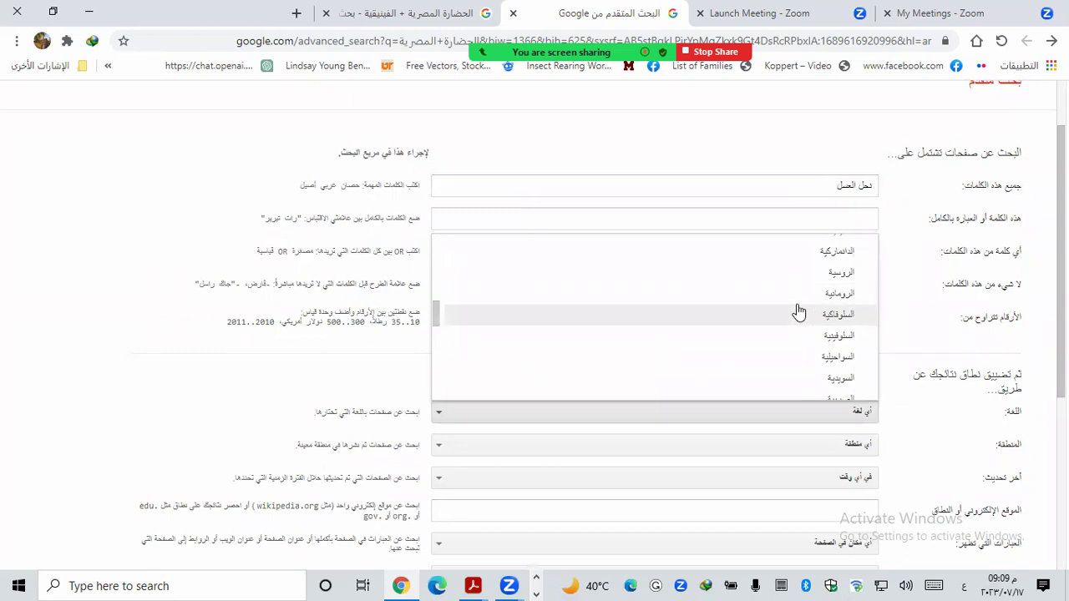
{"action": "scroll", "coordinate": [780, 243], "scroll_direction": "up", "scroll_amount": 1}
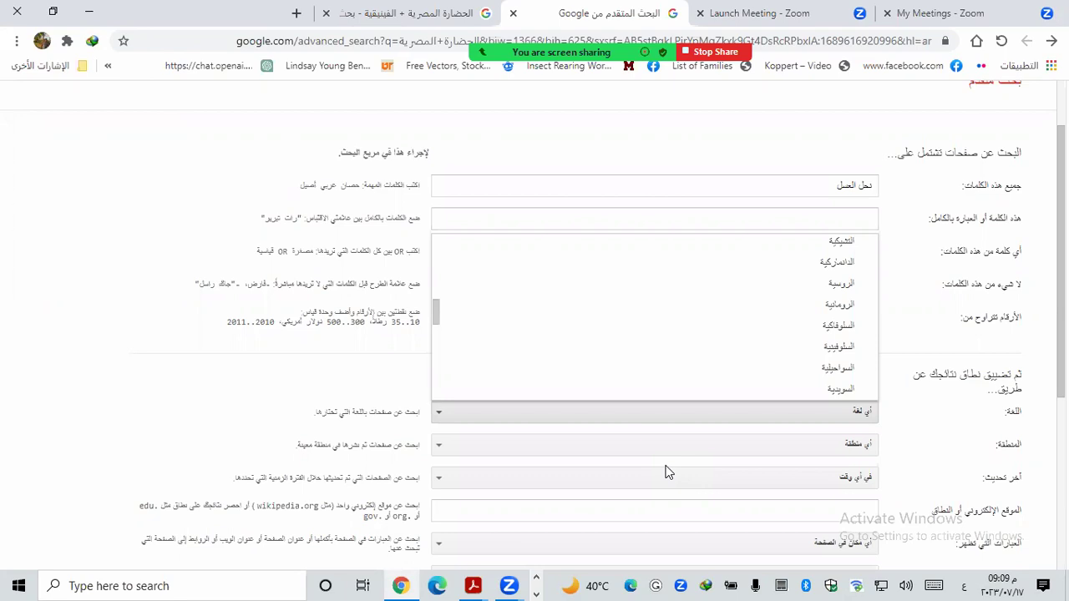
{"action": "scroll", "coordinate": [740, 387], "scroll_direction": "down", "scroll_amount": 5}
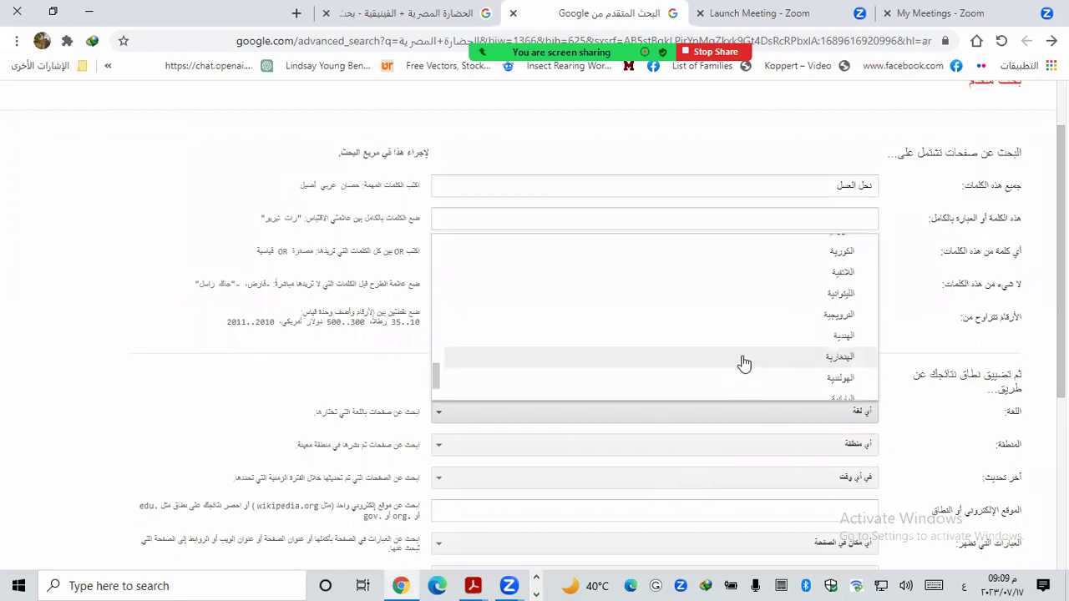
{"action": "scroll", "coordinate": [749, 349], "scroll_direction": "up", "scroll_amount": 4}
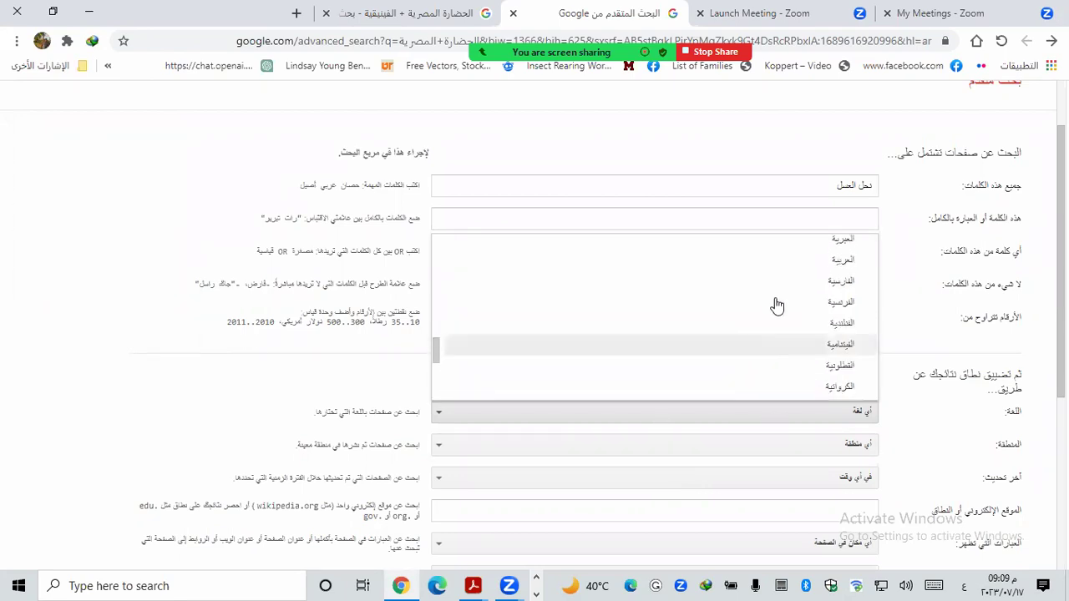
{"action": "left_click", "coordinate": [790, 262]}
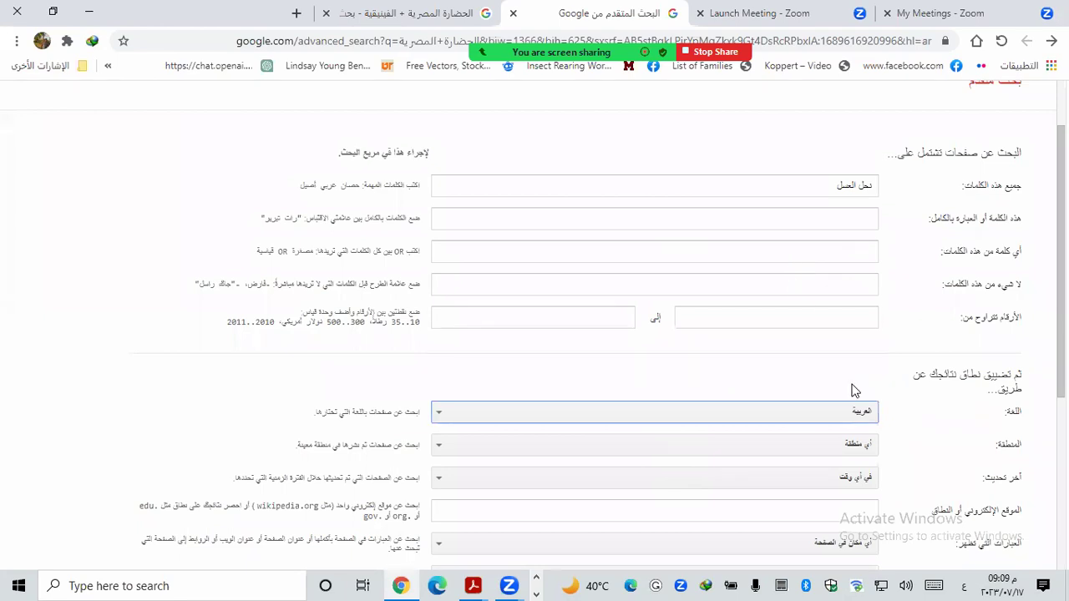
View the available choices for the region filter and leave it unset.
{"action": "scroll", "coordinate": [836, 378], "scroll_direction": "down", "scroll_amount": 1}
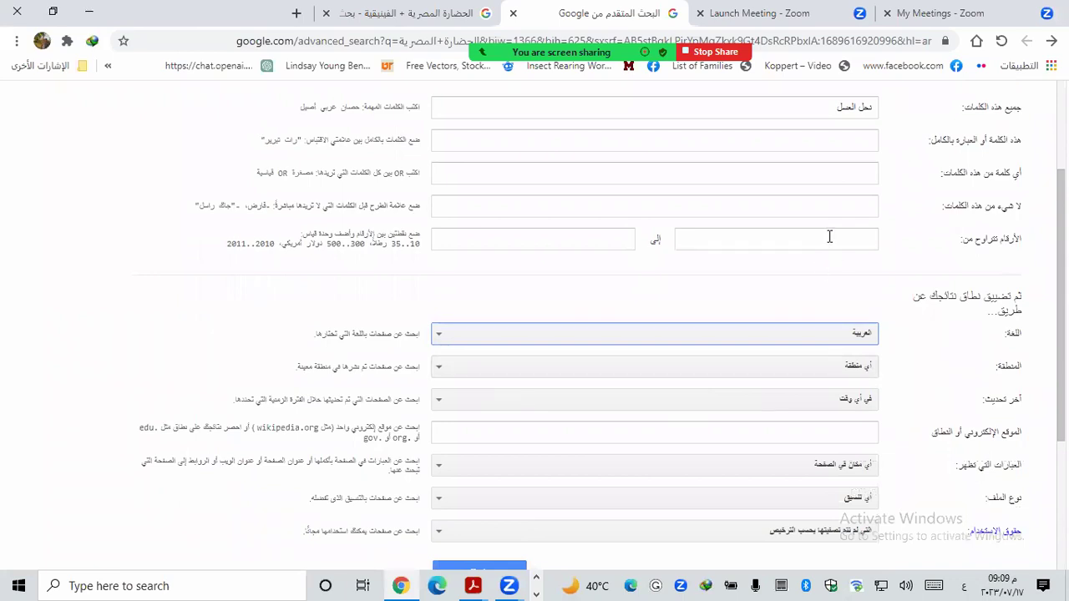
{"action": "left_click", "coordinate": [856, 371]}
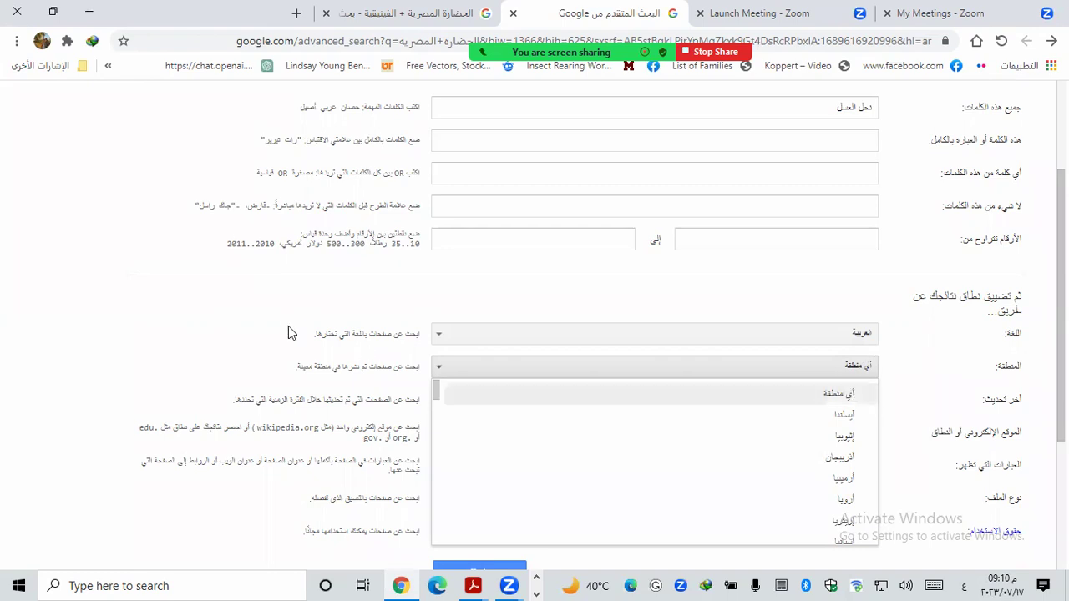
{"action": "left_click", "coordinate": [211, 328]}
Limit the last update filter to العام الماضي.
{"action": "scroll", "coordinate": [349, 425], "scroll_direction": "down", "scroll_amount": 1}
{"action": "scroll", "coordinate": [349, 424], "scroll_direction": "down", "scroll_amount": 1}
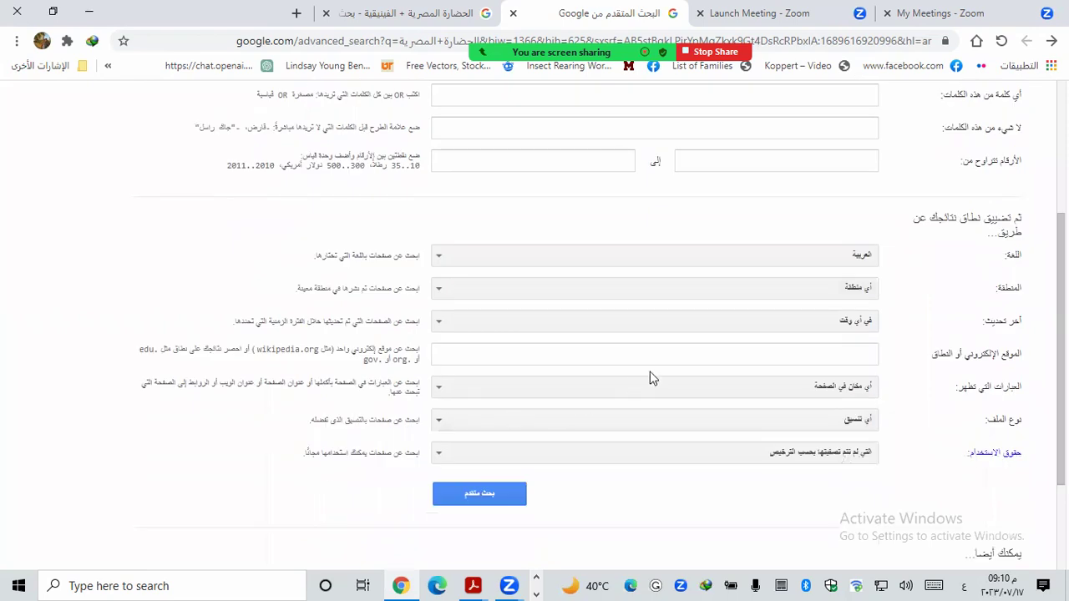
{"action": "left_click", "coordinate": [847, 326]}
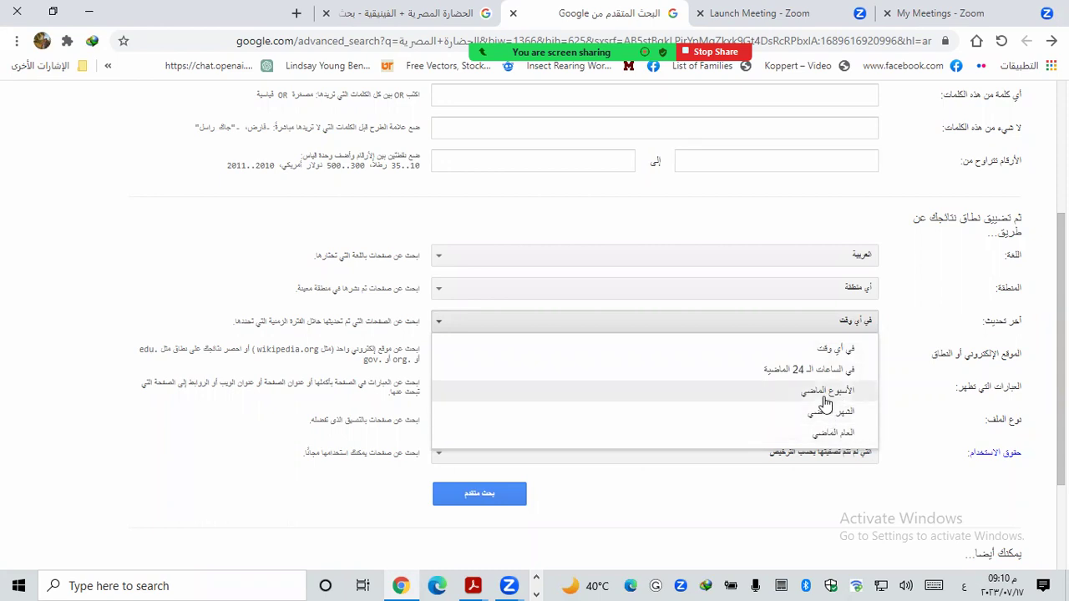
{"action": "left_click", "coordinate": [846, 435]}
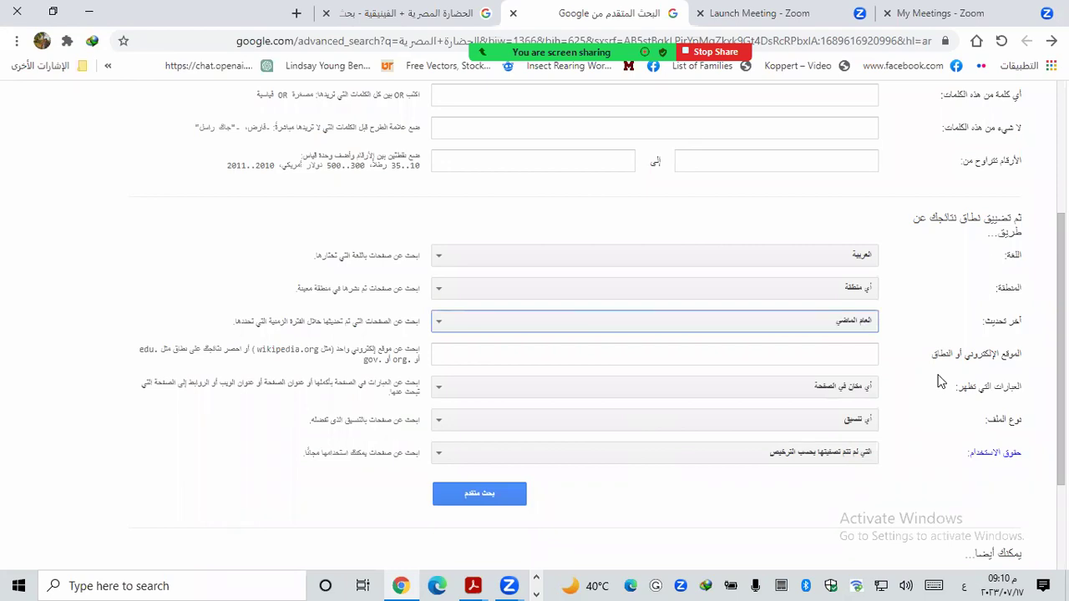
View the suggestion for the site or domain field and highlight the search term in the all-words field.
{"action": "left_click", "coordinate": [842, 355]}
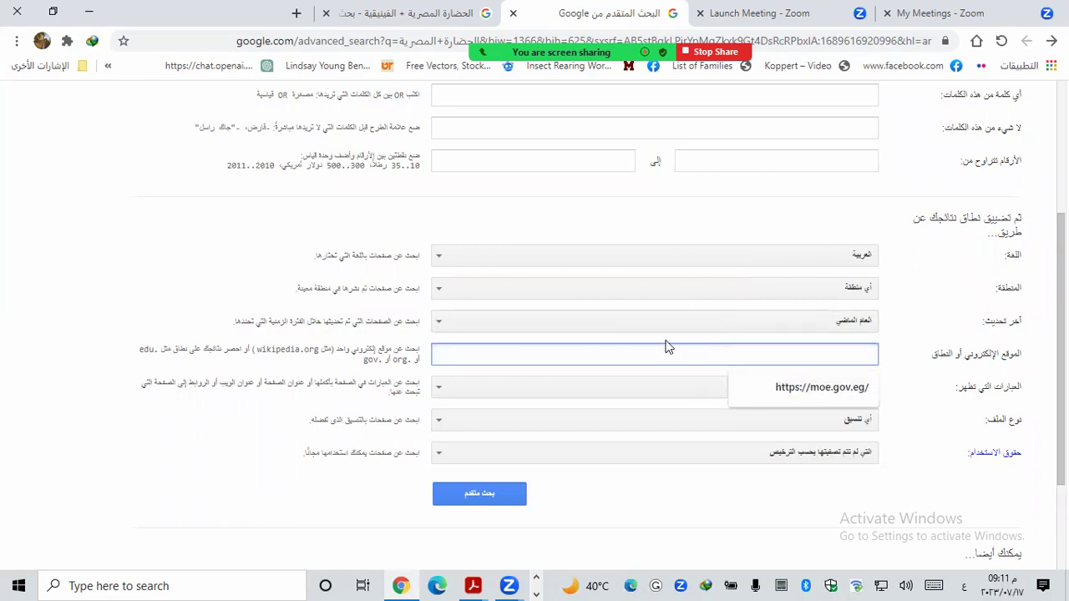
{"action": "left_click", "coordinate": [233, 492]}
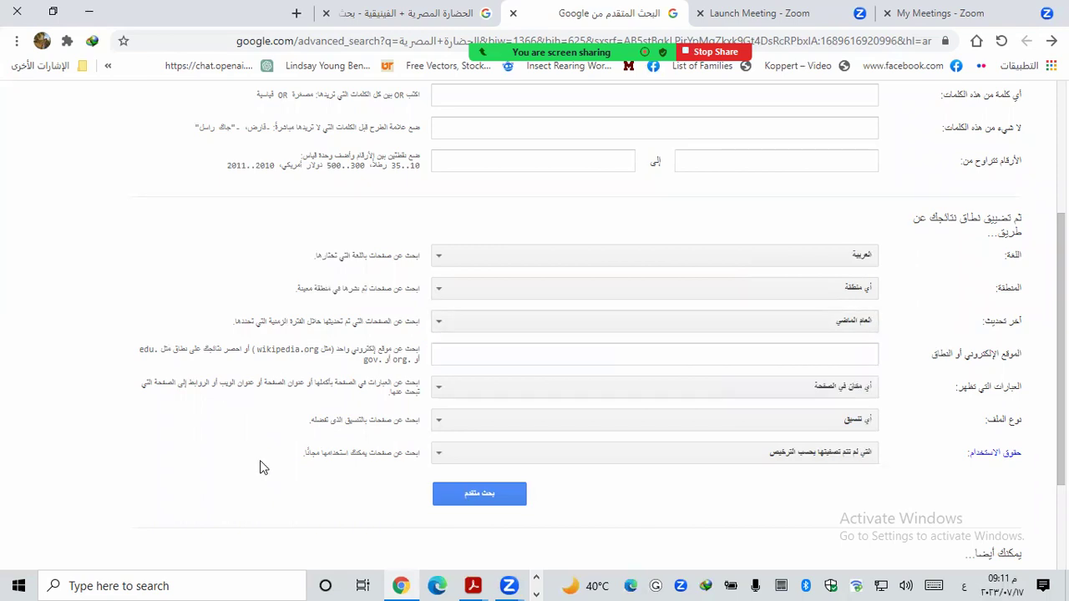
{"action": "scroll", "coordinate": [420, 345], "scroll_direction": "up", "scroll_amount": 3}
{"action": "left_click_drag", "start_coordinate": [818, 266], "coordinate": [928, 270]}
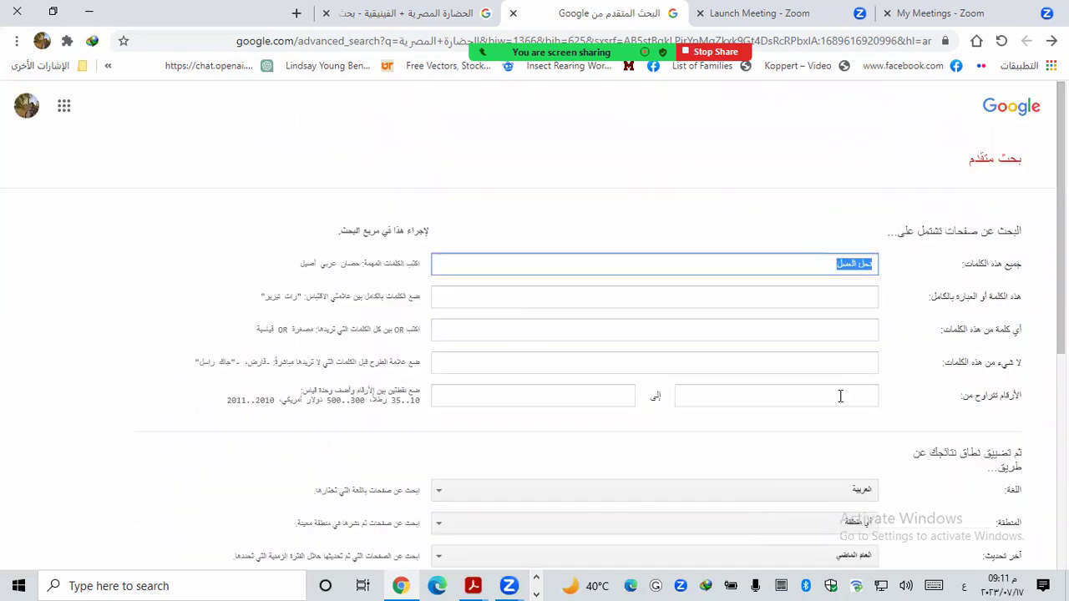
{"action": "scroll", "coordinate": [840, 396], "scroll_direction": "down", "scroll_amount": 5}
{"action": "left_click", "coordinate": [797, 205]}
{"action": "left_click", "coordinate": [797, 238]}
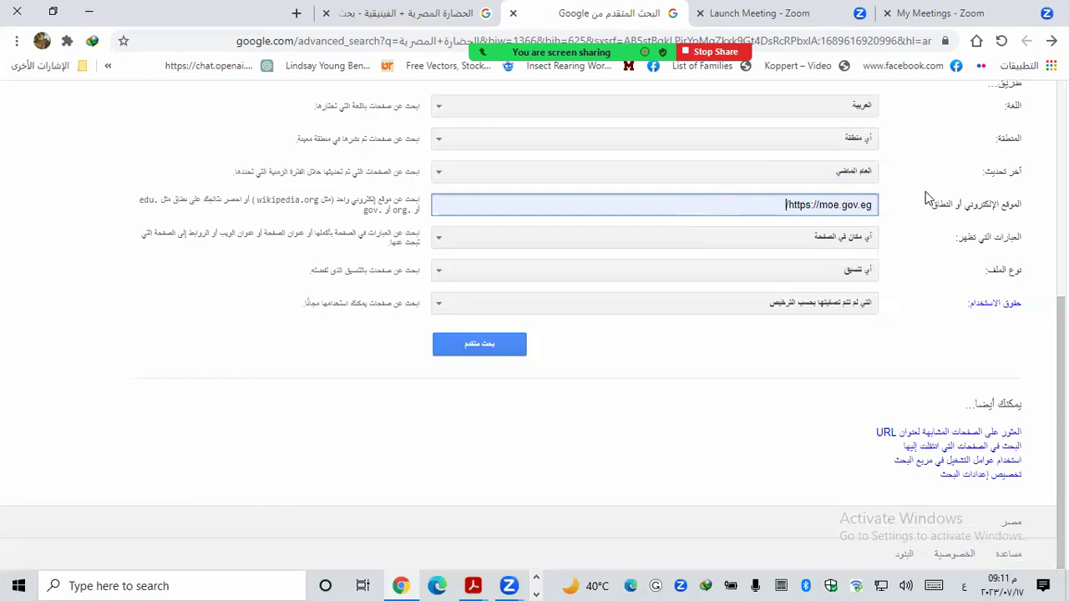
{"action": "key", "text": "ctrl+a"}
{"action": "key", "text": "BackSpace"}
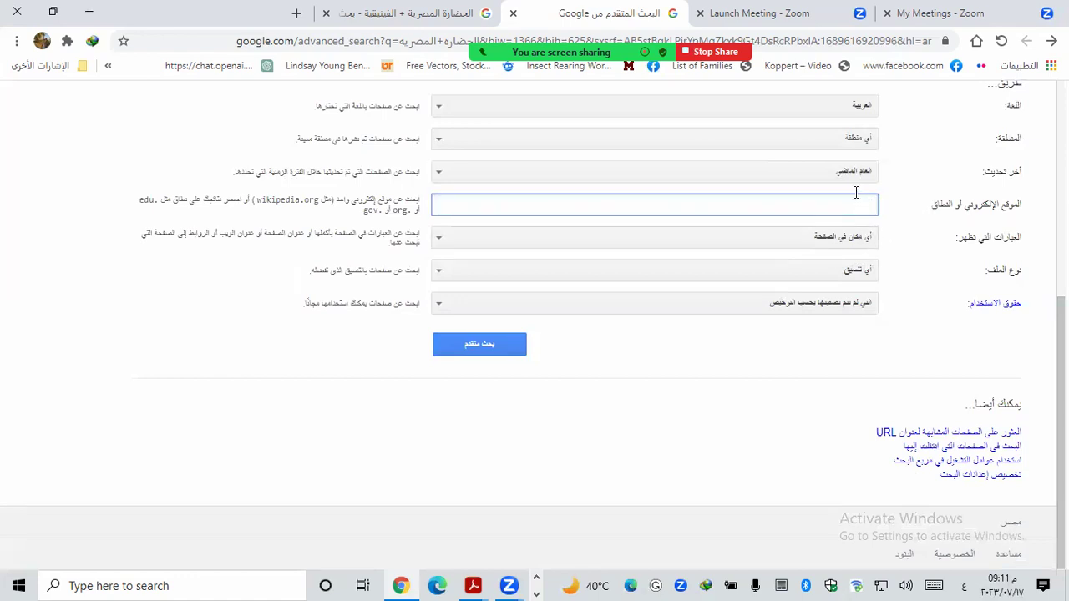
Highlight the hint with the wikipedia.org example for the site field and view the options for where terms appear.
{"action": "scroll", "coordinate": [855, 191], "scroll_direction": "up", "scroll_amount": 5}
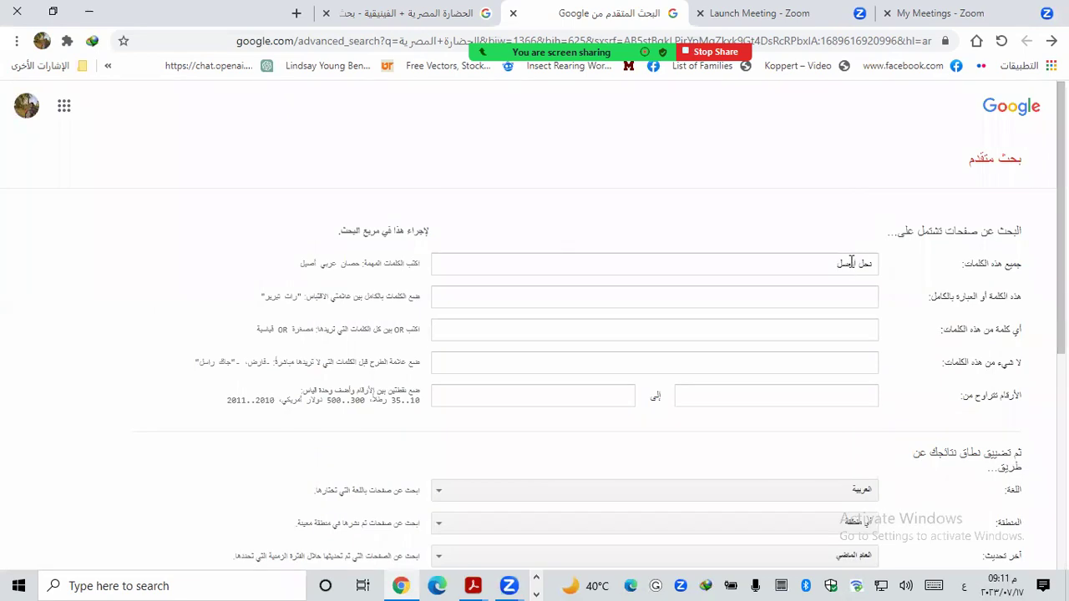
{"action": "scroll", "coordinate": [850, 252], "scroll_direction": "down", "scroll_amount": 5}
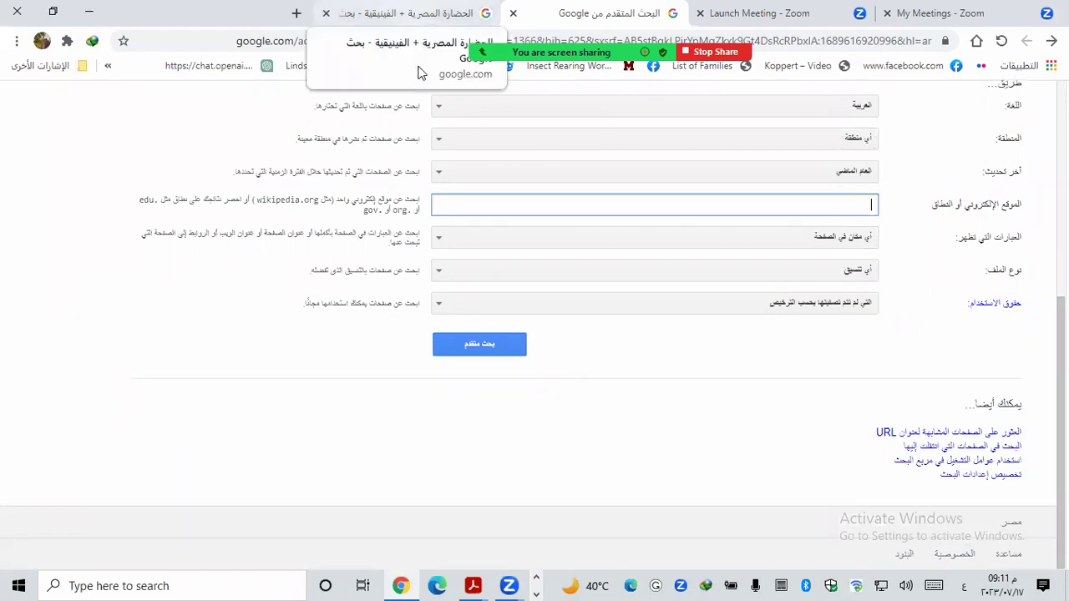
{"action": "left_click_drag", "start_coordinate": [351, 133], "coordinate": [296, 201]}
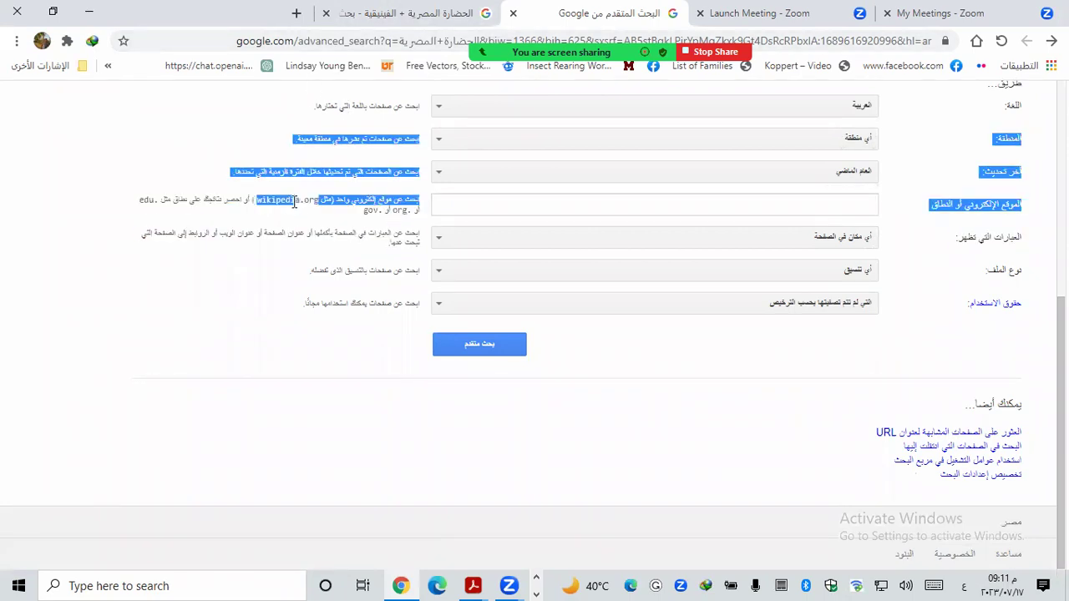
{"action": "left_click", "coordinate": [584, 448]}
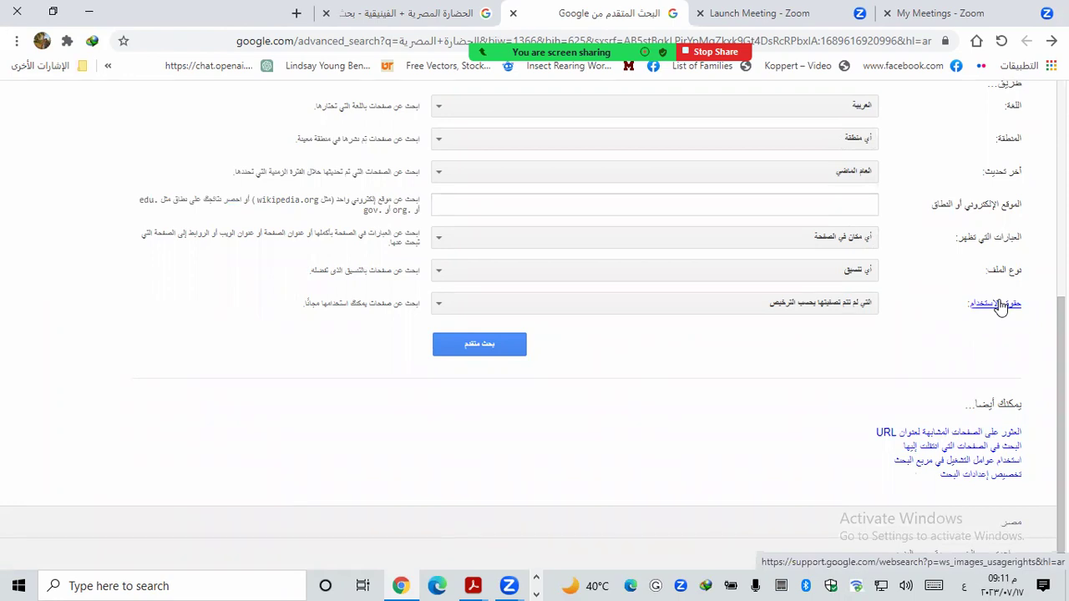
{"action": "left_click", "coordinate": [746, 240]}
{"action": "left_click", "coordinate": [746, 396]}
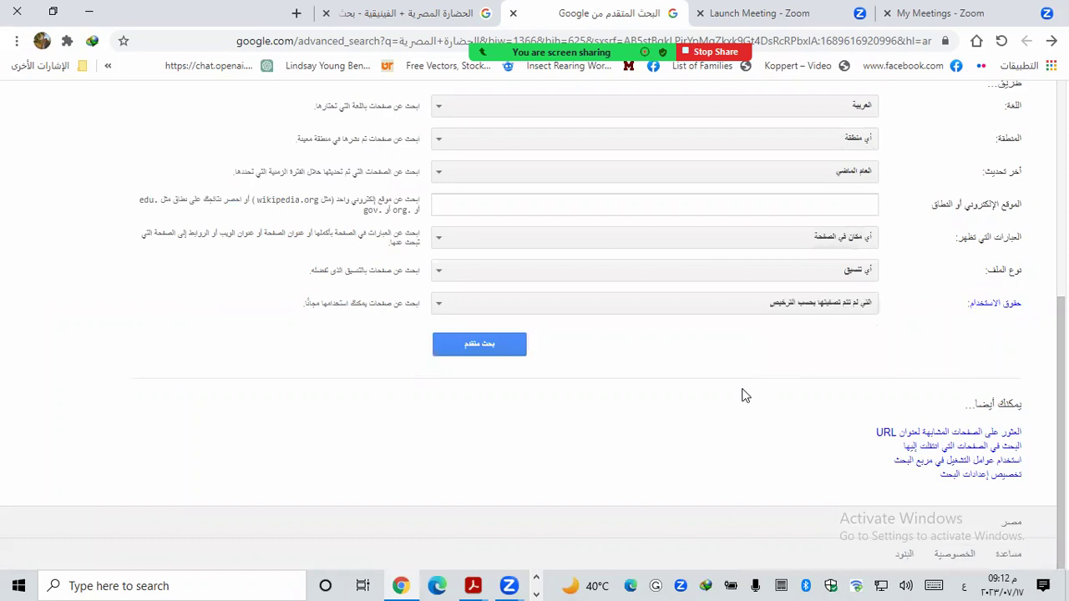
Set the file type filter to Adobe Acrobat PDF (.pdf).
{"action": "left_click", "coordinate": [798, 275]}
{"action": "scroll", "coordinate": [801, 378], "scroll_direction": "down", "scroll_amount": 2}
{"action": "scroll", "coordinate": [807, 382], "scroll_direction": "up", "scroll_amount": 2}
{"action": "left_click", "coordinate": [807, 325]}
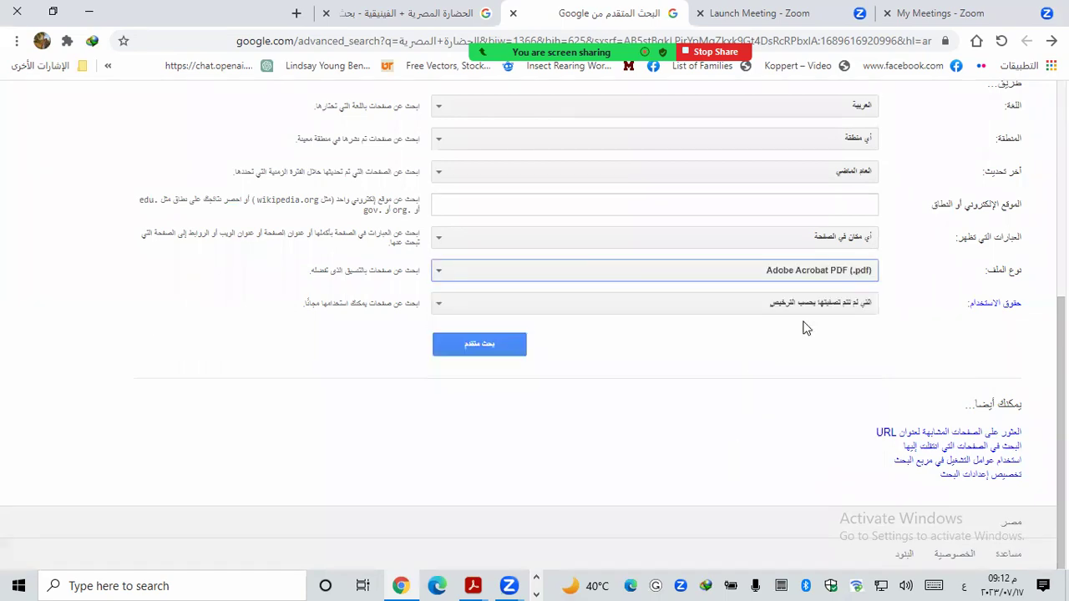
Dismiss the meeting time reminder and set the file type filter to Microsoft Powerpoint (.ppt).
{"action": "left_click", "coordinate": [830, 274]}
{"action": "scroll", "coordinate": [827, 388], "scroll_direction": "down", "scroll_amount": 2}
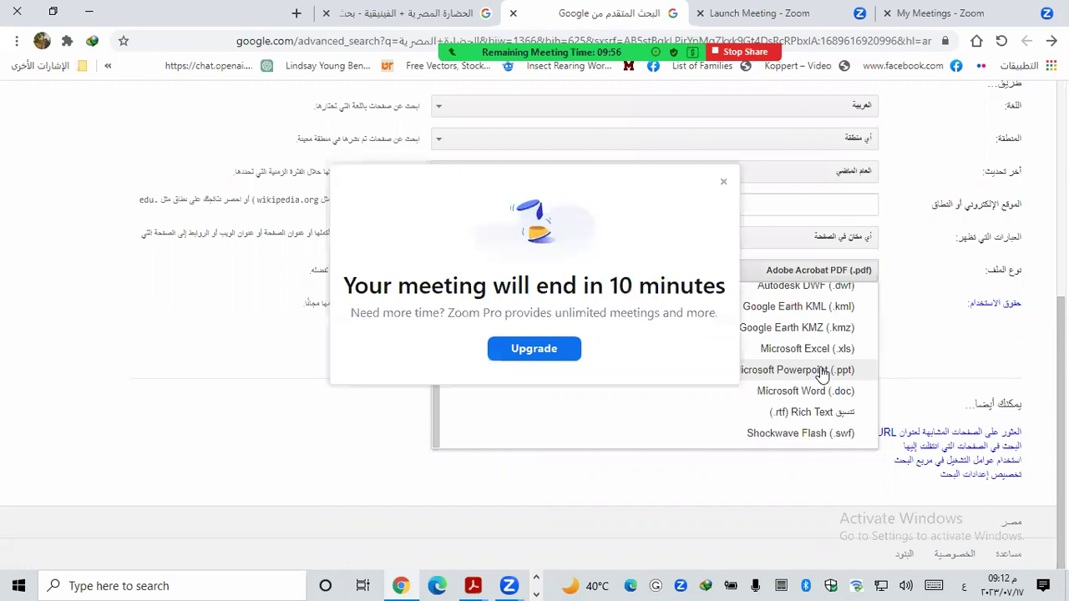
{"action": "scroll", "coordinate": [814, 368], "scroll_direction": "up", "scroll_amount": 1}
{"action": "left_click", "coordinate": [723, 182]}
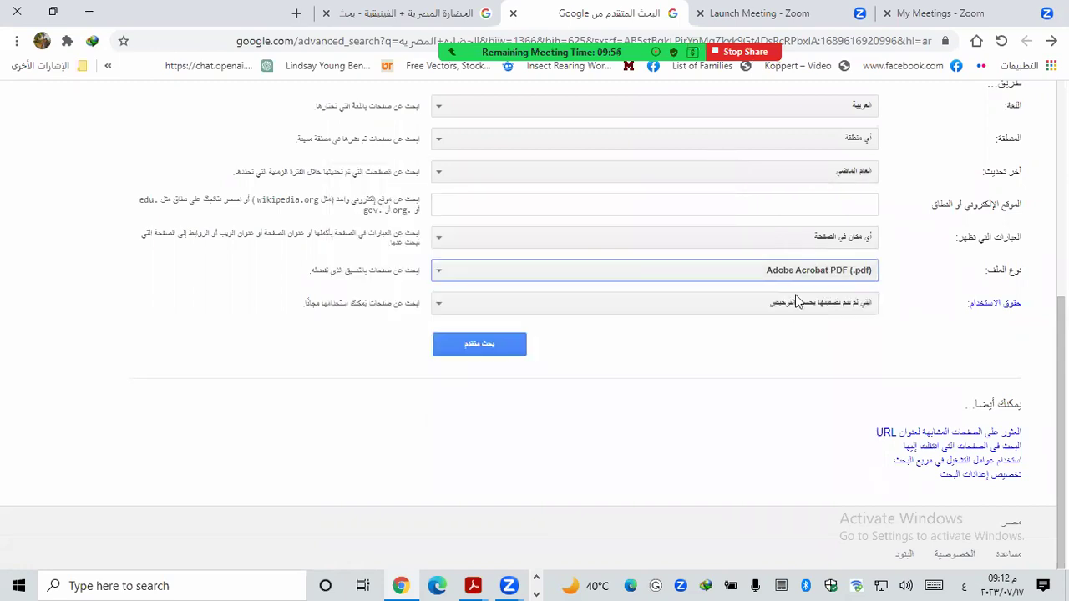
{"action": "left_click", "coordinate": [806, 274]}
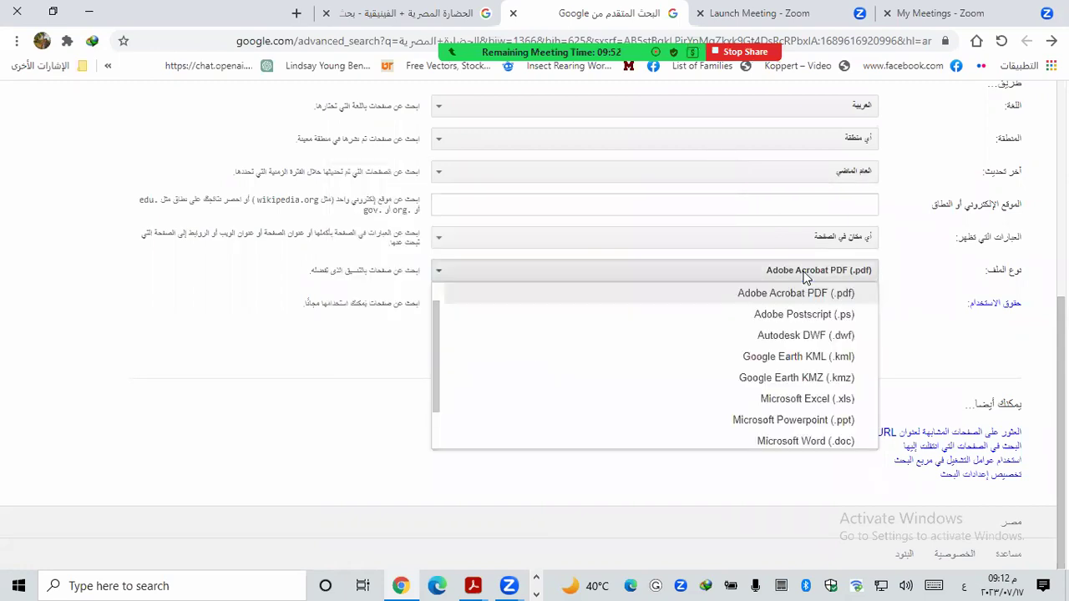
{"action": "left_click", "coordinate": [821, 420]}
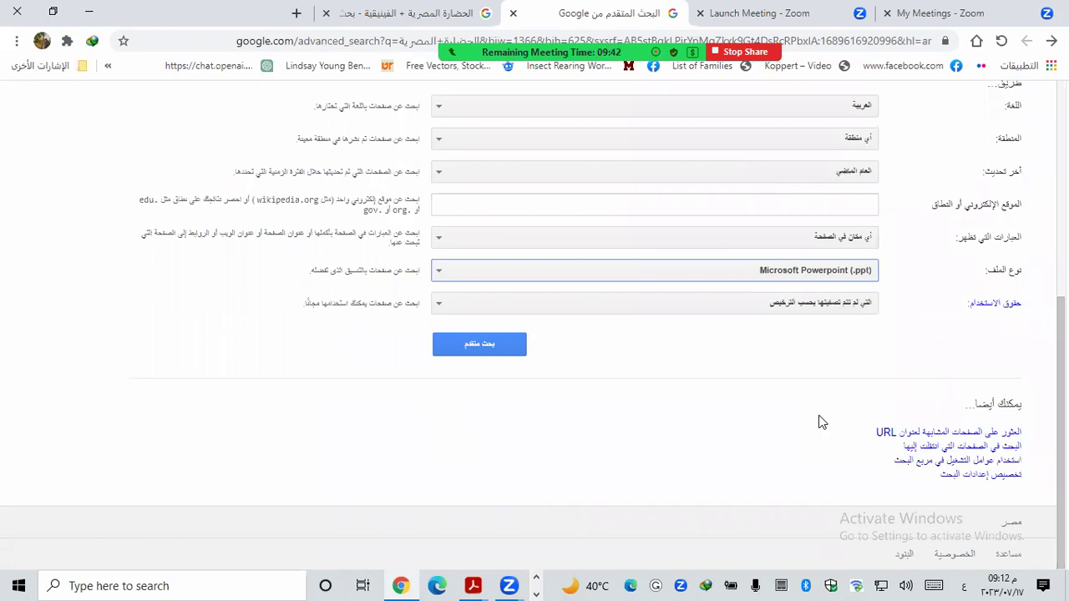
Leave the usage rights unfiltered by license, run the advanced search and look through the result page.
{"action": "left_click", "coordinate": [833, 311]}
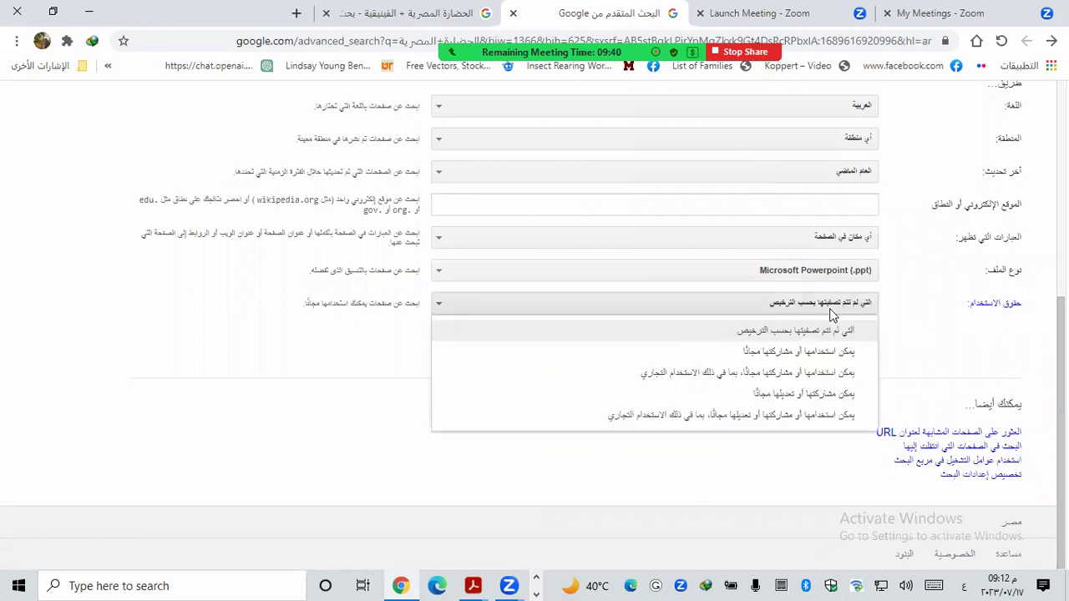
{"action": "left_click", "coordinate": [827, 330]}
{"action": "left_click", "coordinate": [465, 344]}
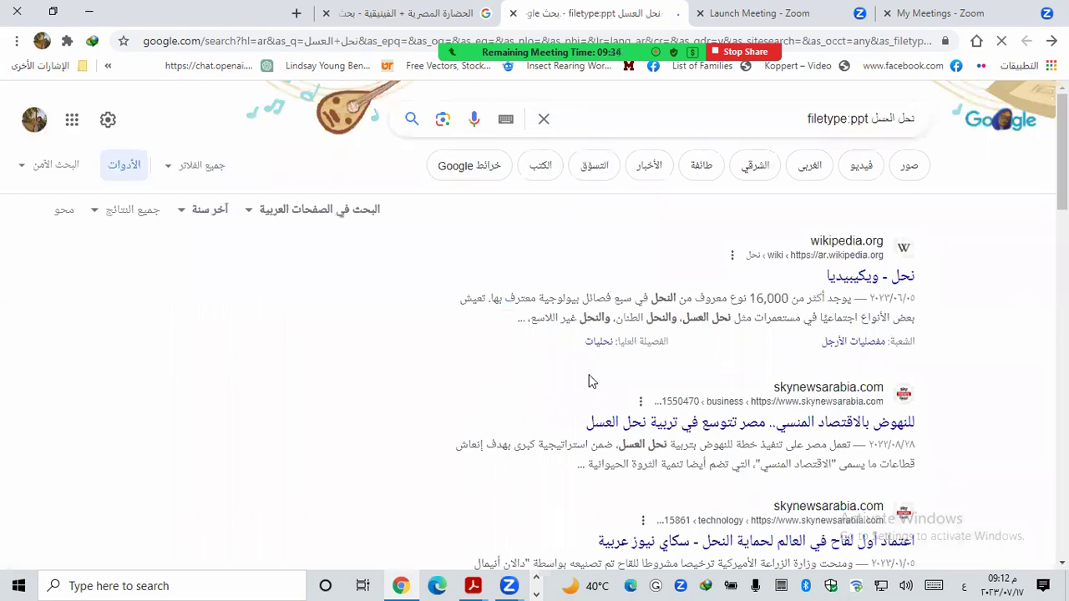
{"action": "scroll", "coordinate": [722, 419], "scroll_direction": "down", "scroll_amount": 1}
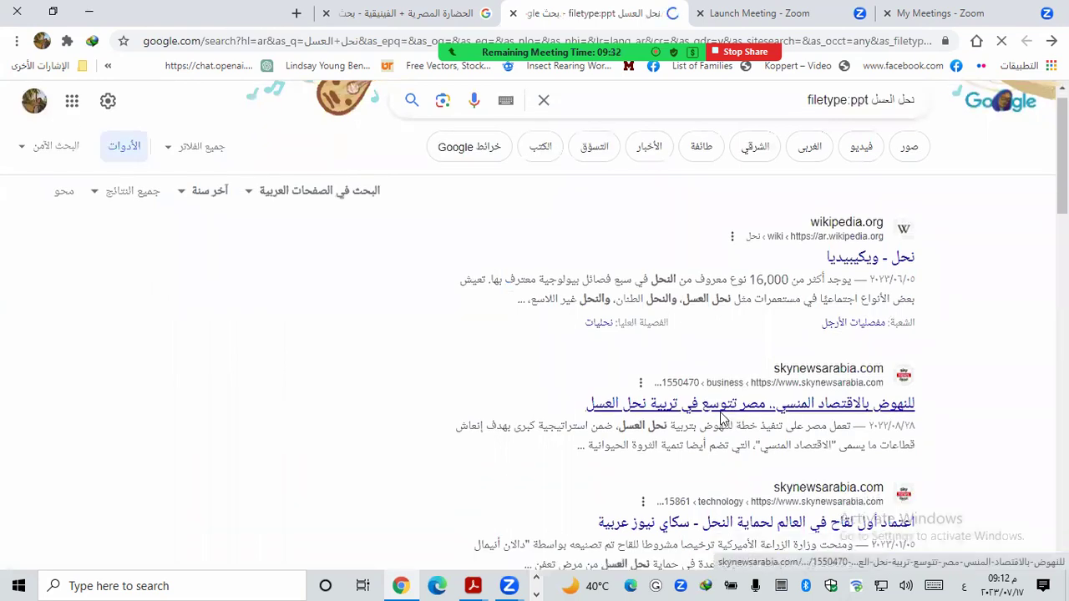
{"action": "scroll", "coordinate": [722, 419], "scroll_direction": "down", "scroll_amount": 10}
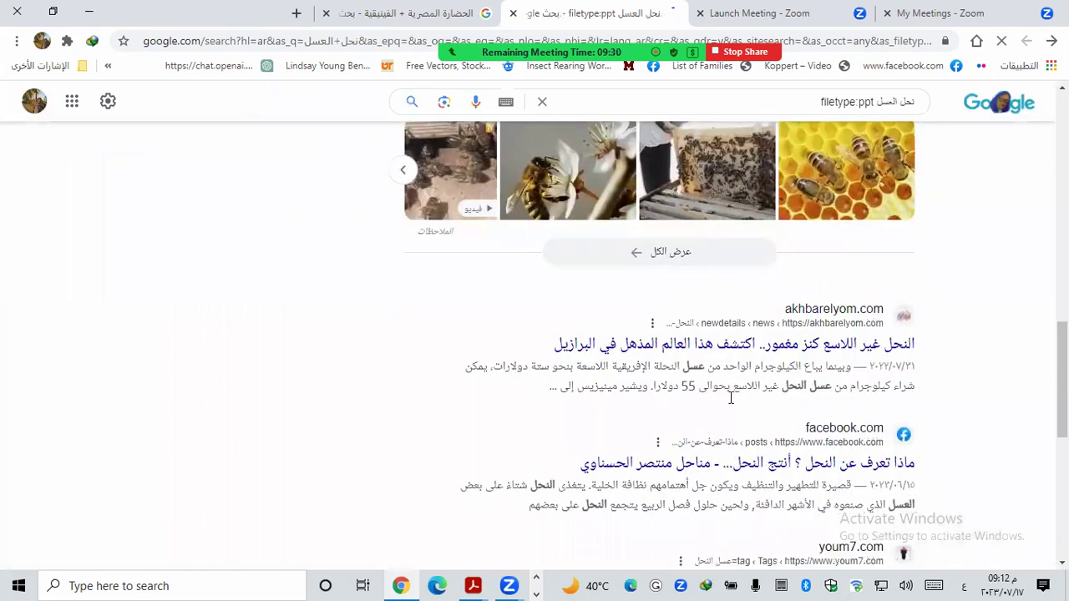
{"action": "scroll", "coordinate": [731, 398], "scroll_direction": "down", "scroll_amount": 6}
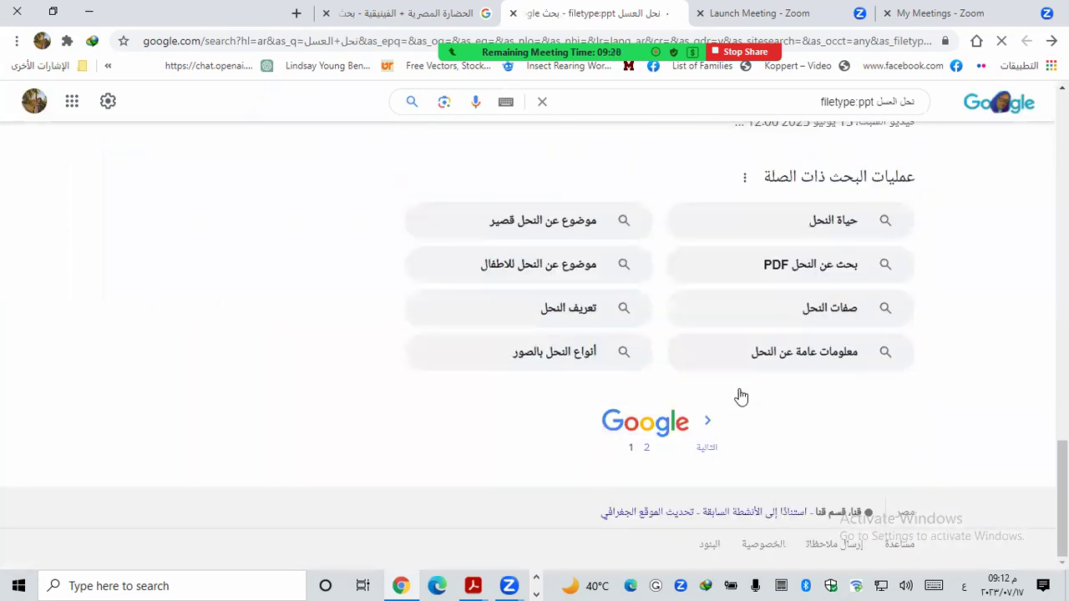
{"action": "scroll", "coordinate": [741, 397], "scroll_direction": "up", "scroll_amount": 5}
{"action": "scroll", "coordinate": [742, 397], "scroll_direction": "up", "scroll_amount": 10}
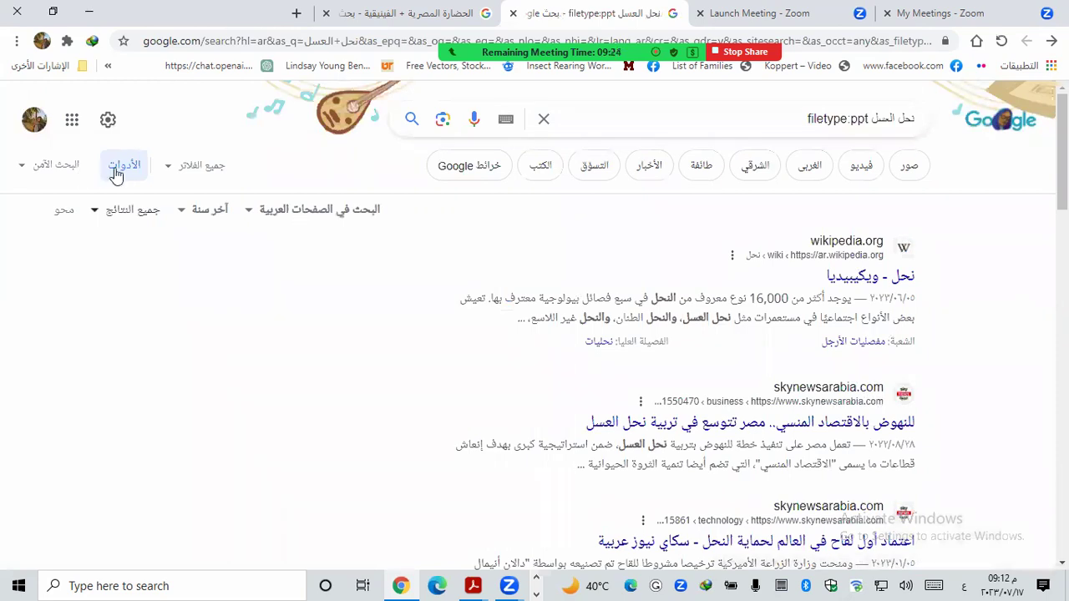
Reopen the Advanced Search page for the current query from the search settings.
{"action": "left_click", "coordinate": [107, 120]}
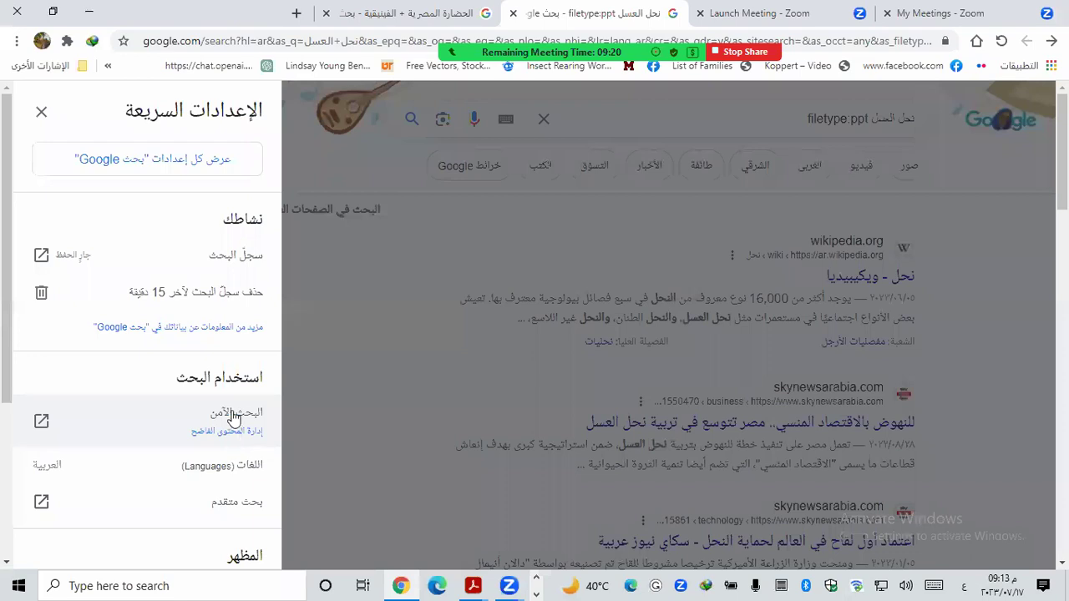
{"action": "scroll", "coordinate": [233, 422], "scroll_direction": "down", "scroll_amount": 3}
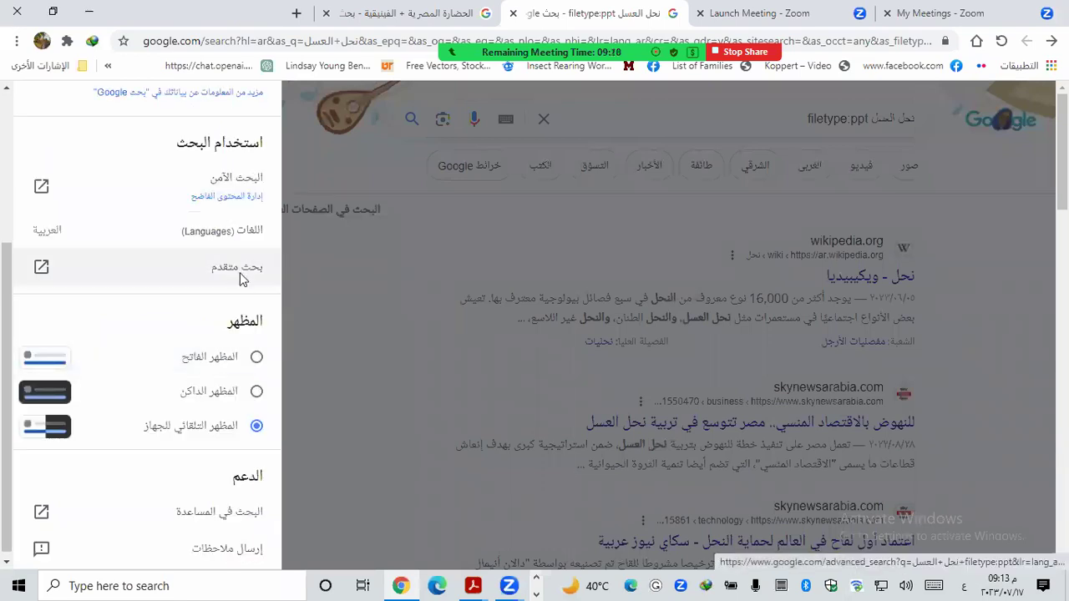
{"action": "left_click", "coordinate": [242, 280]}
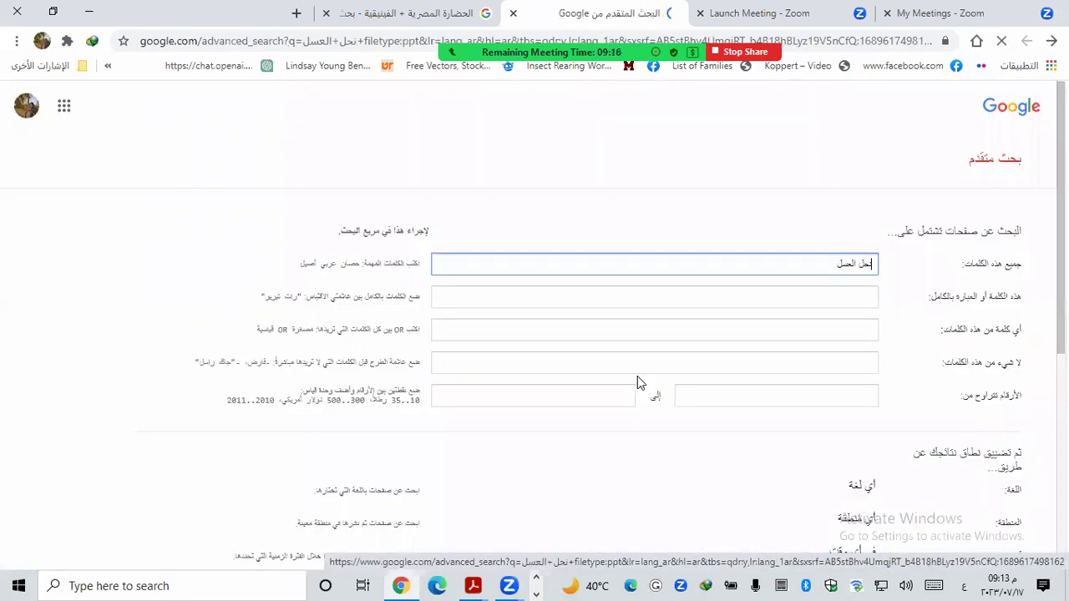
Set the last update filter to any time (في أي وقت).
{"action": "scroll", "coordinate": [637, 382], "scroll_direction": "down", "scroll_amount": 5}
{"action": "scroll", "coordinate": [794, 287], "scroll_direction": "up", "scroll_amount": 2}
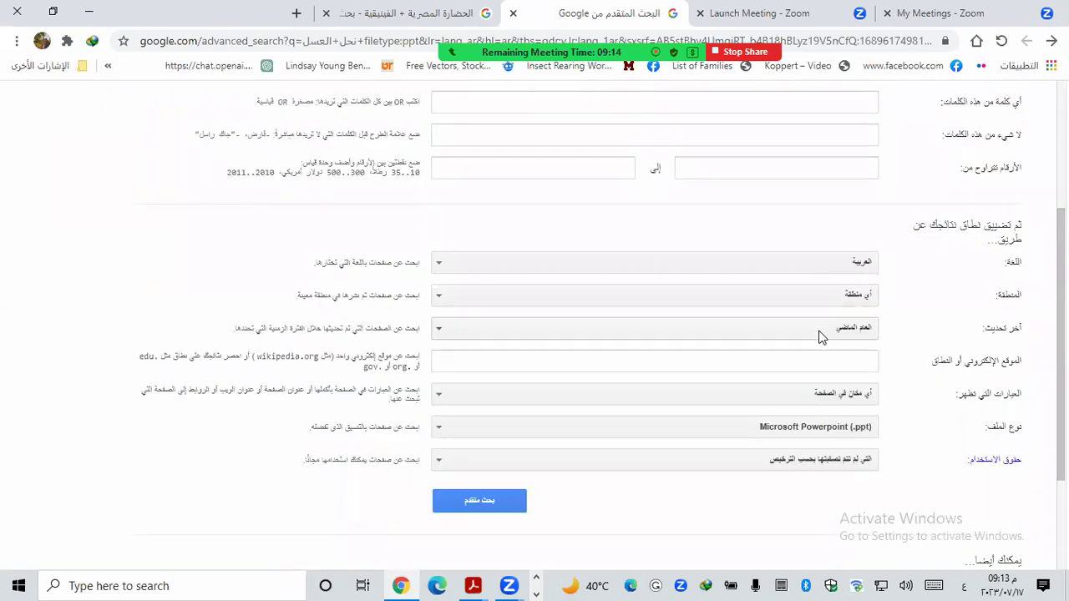
{"action": "left_click", "coordinate": [822, 332]}
{"action": "left_click", "coordinate": [822, 358]}
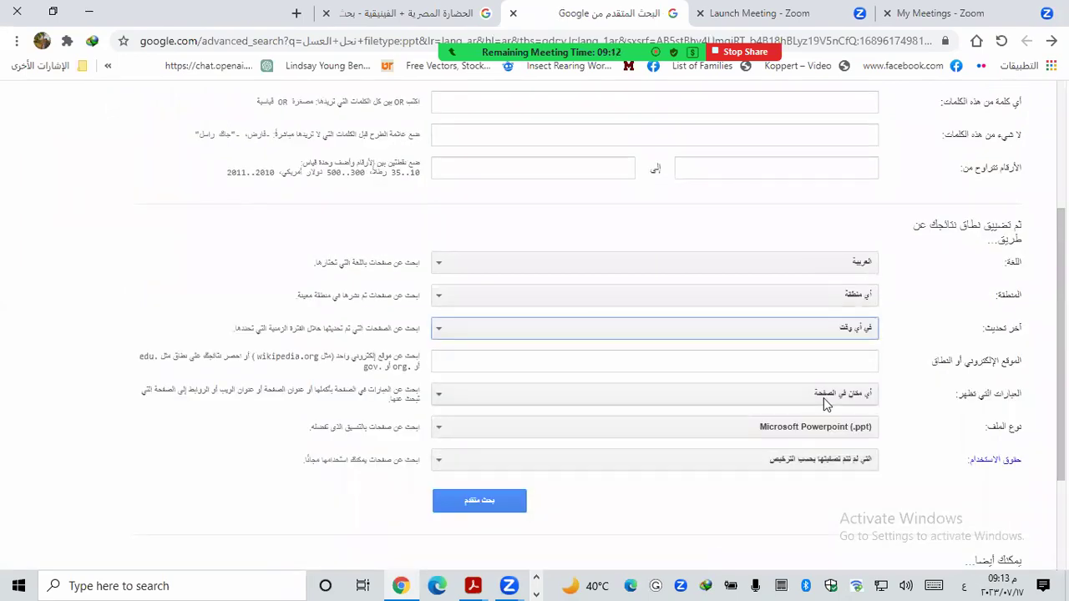
Set the language filter to any language (أي لغة).
{"action": "left_click", "coordinate": [807, 264]}
{"action": "scroll", "coordinate": [809, 297], "scroll_direction": "up", "scroll_amount": 5}
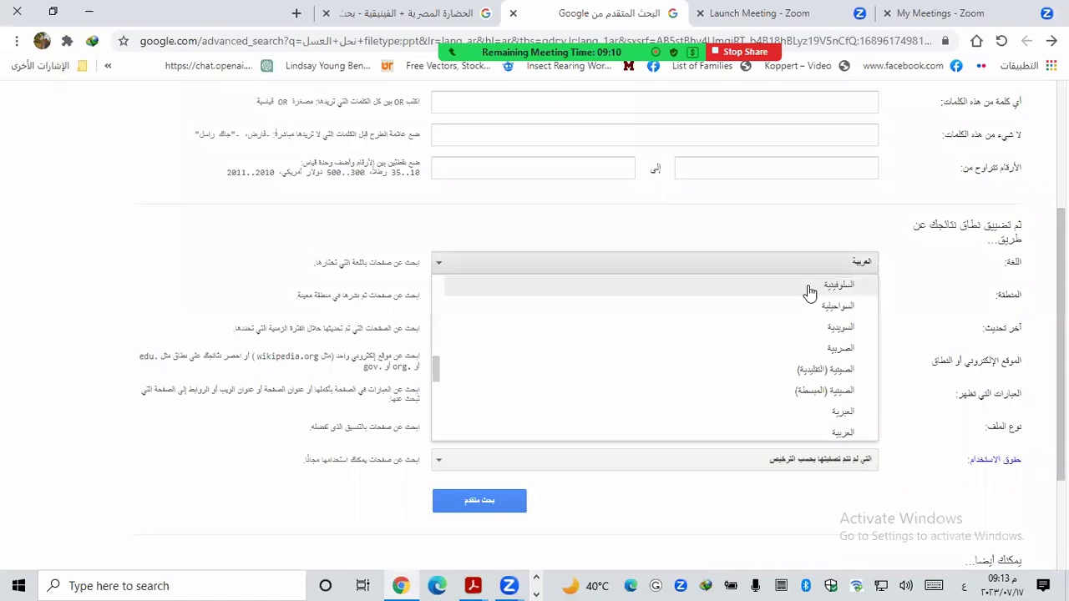
{"action": "scroll", "coordinate": [811, 309], "scroll_direction": "up", "scroll_amount": 3}
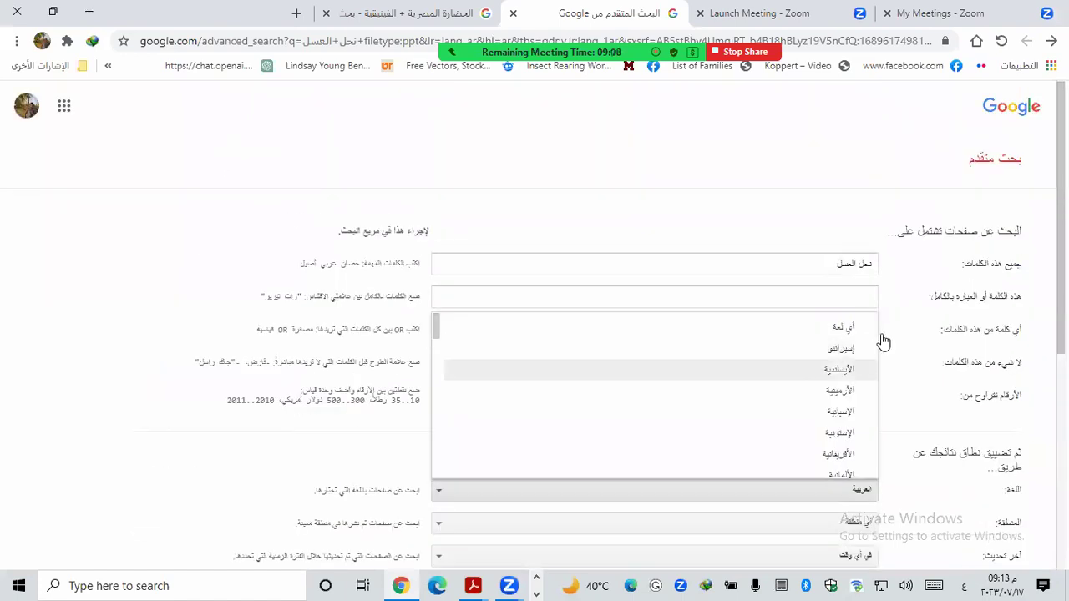
{"action": "left_click", "coordinate": [854, 324]}
{"action": "scroll", "coordinate": [844, 384], "scroll_direction": "down", "scroll_amount": 3}
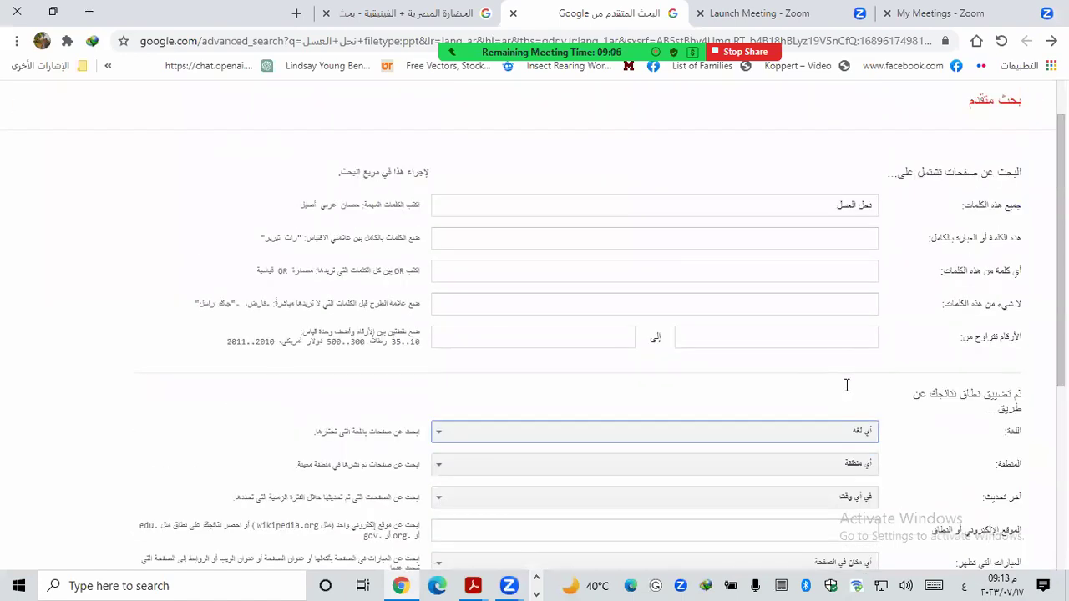
{"action": "scroll", "coordinate": [861, 338], "scroll_direction": "up", "scroll_amount": 2}
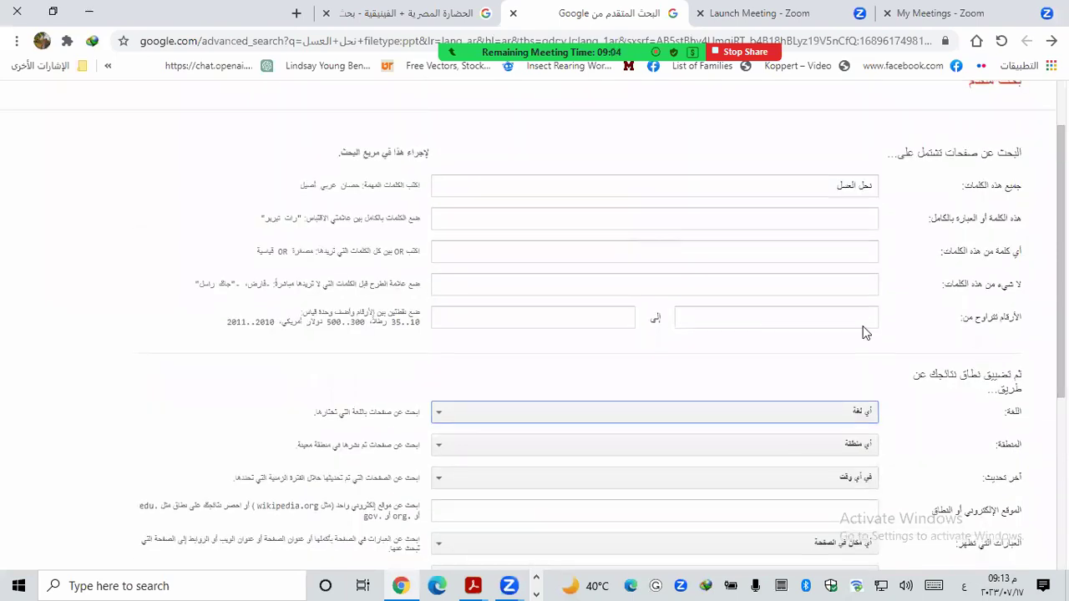
Run the advanced search with the broadened filters and look through the first results.
{"action": "scroll", "coordinate": [869, 339], "scroll_direction": "down", "scroll_amount": 4}
{"action": "left_click", "coordinate": [504, 348]}
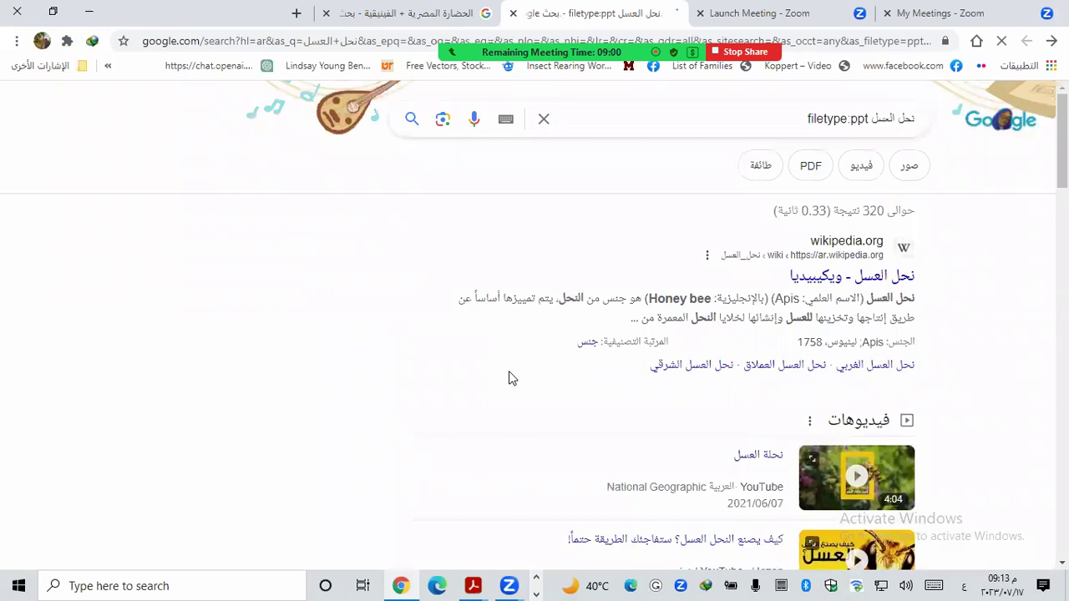
{"action": "scroll", "coordinate": [635, 389], "scroll_direction": "down", "scroll_amount": 5}
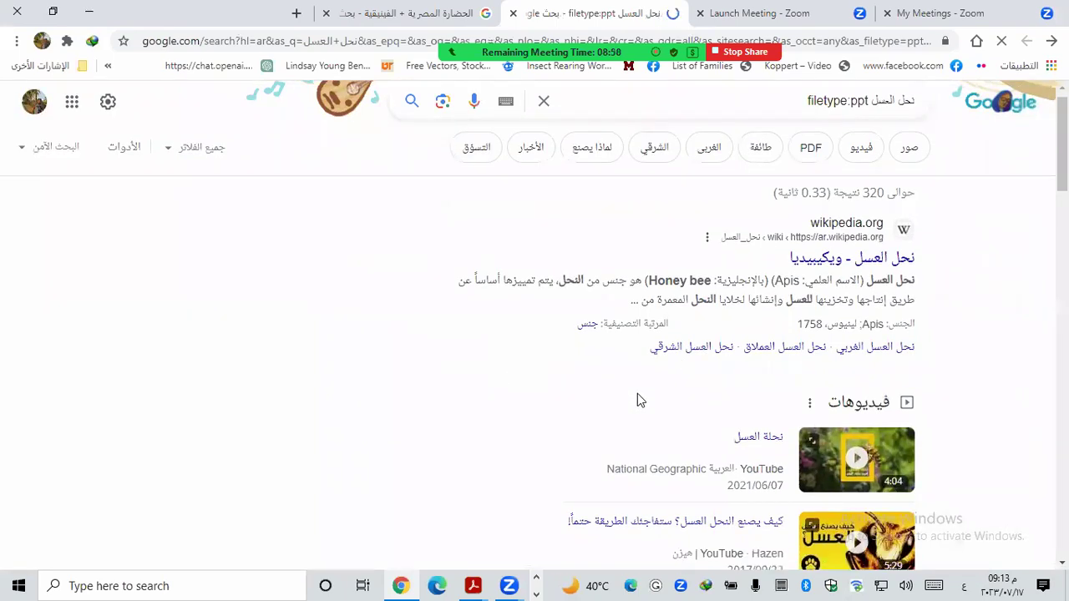
{"action": "scroll", "coordinate": [642, 398], "scroll_direction": "down", "scroll_amount": 3}
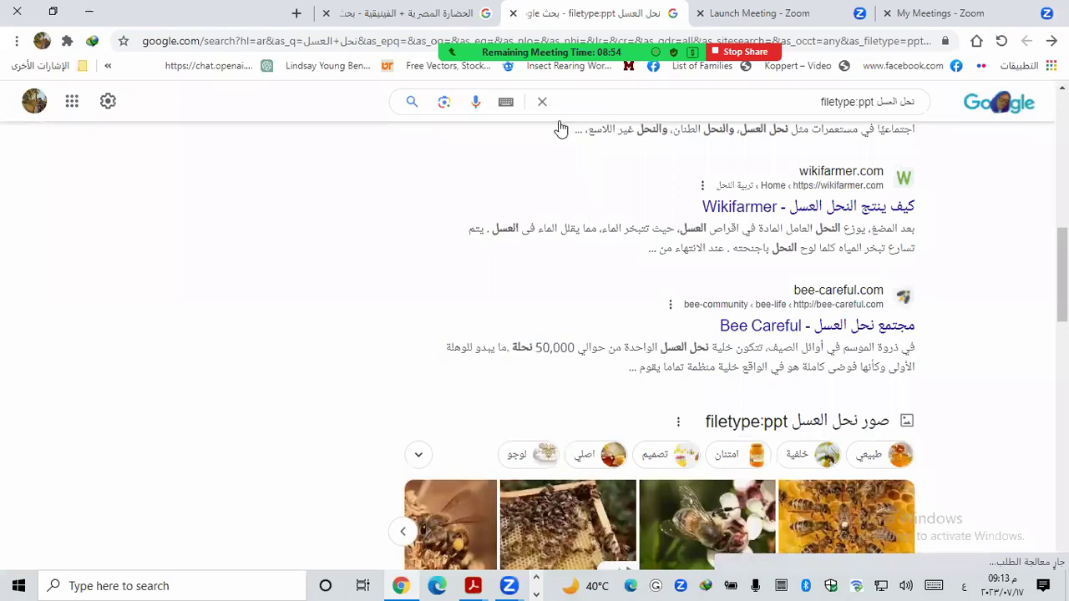
View the Zoom meeting's participant list and close it.
{"action": "key", "text": "alt+m"}
{"action": "key", "text": "Return"}
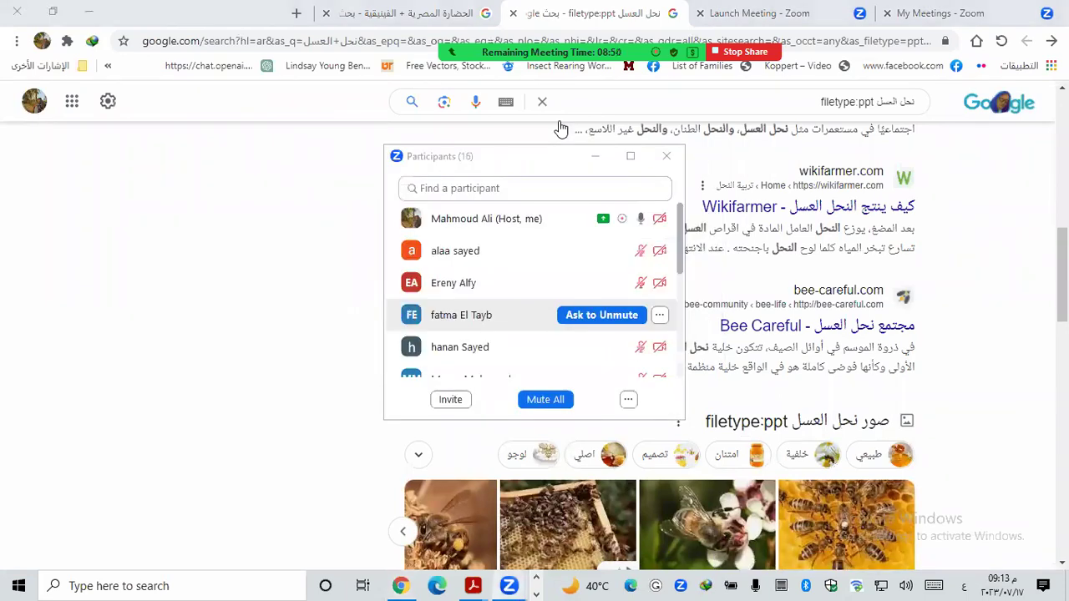
{"action": "key", "text": "alt+u"}
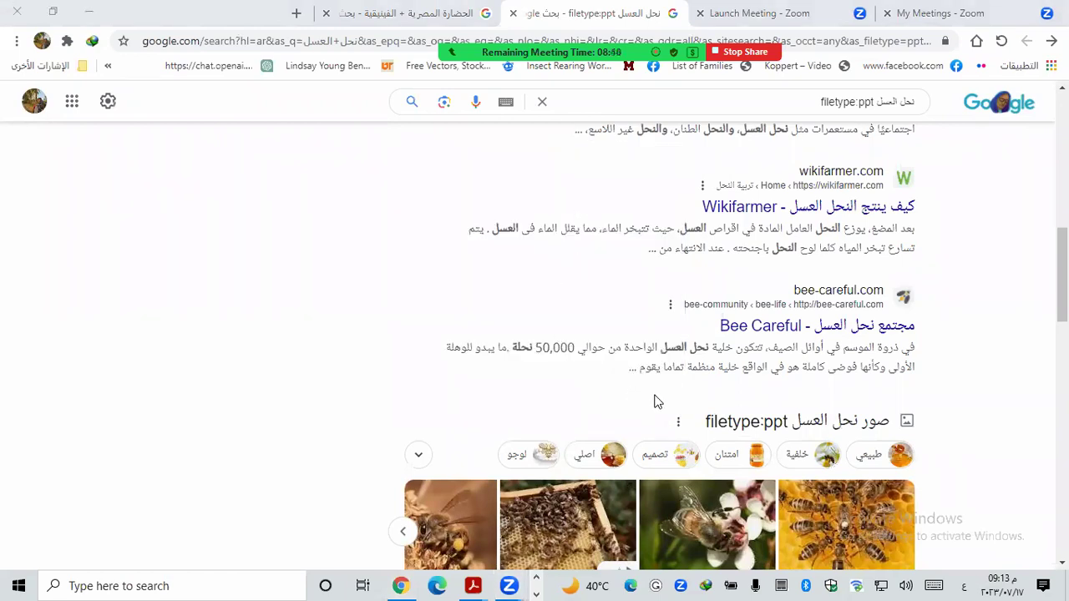
Look through the remaining results and try narrowing the search with the suggested PDF filter.
{"action": "scroll", "coordinate": [652, 418], "scroll_direction": "down", "scroll_amount": 4}
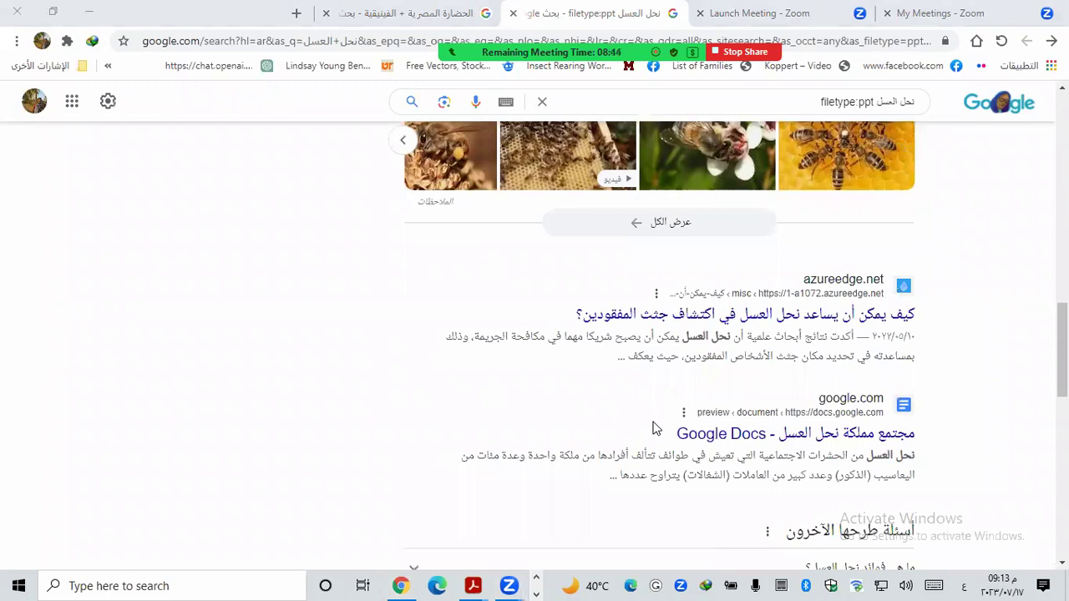
{"action": "scroll", "coordinate": [654, 430], "scroll_direction": "down", "scroll_amount": 4}
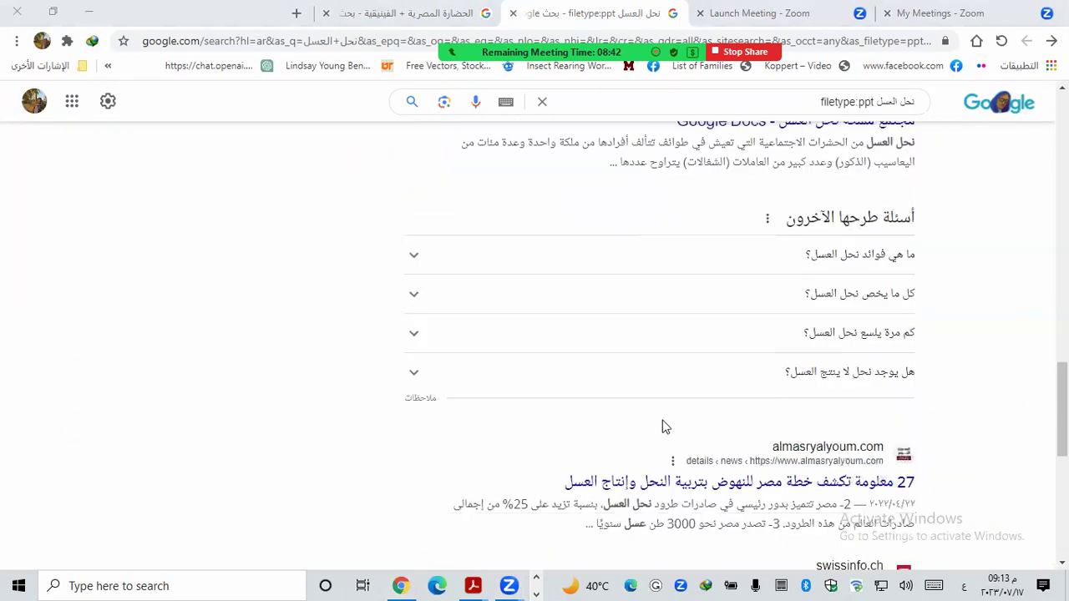
{"action": "scroll", "coordinate": [878, 311], "scroll_direction": "up", "scroll_amount": 10}
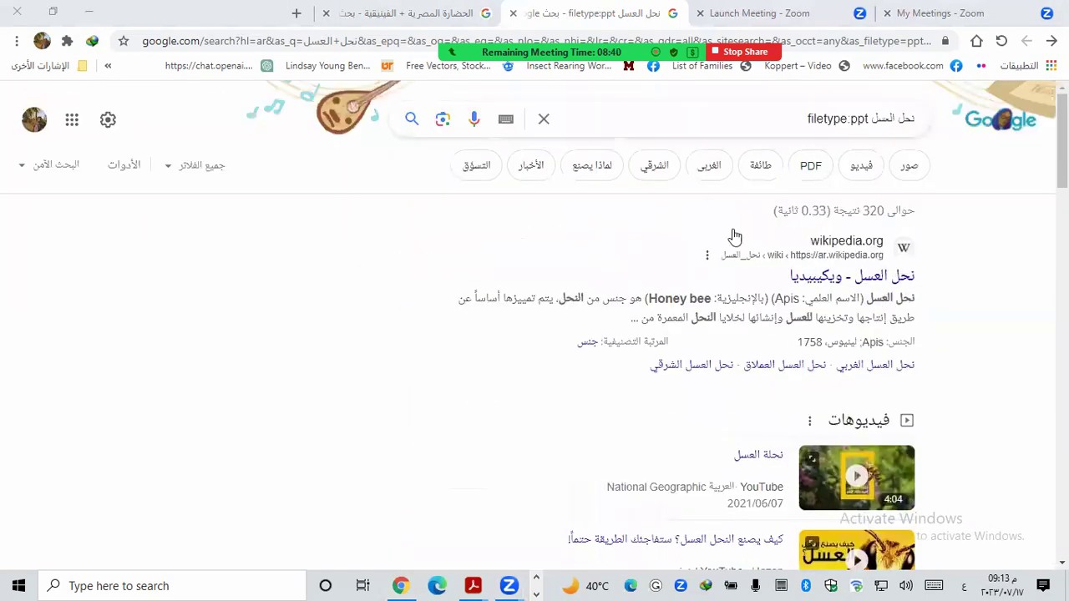
{"action": "left_click", "coordinate": [810, 166]}
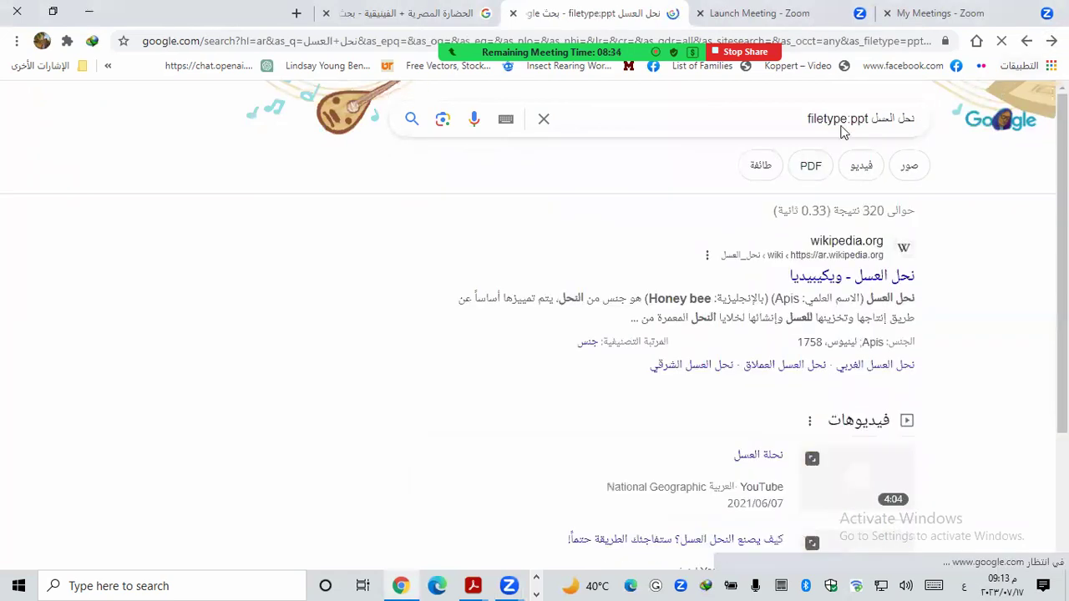
Replace ppt with pdf in the query's filetype operator and rerun the search as نحل العسل filetype:pdf.
{"action": "left_click_drag", "start_coordinate": [841, 116], "coordinate": [853, 121]}
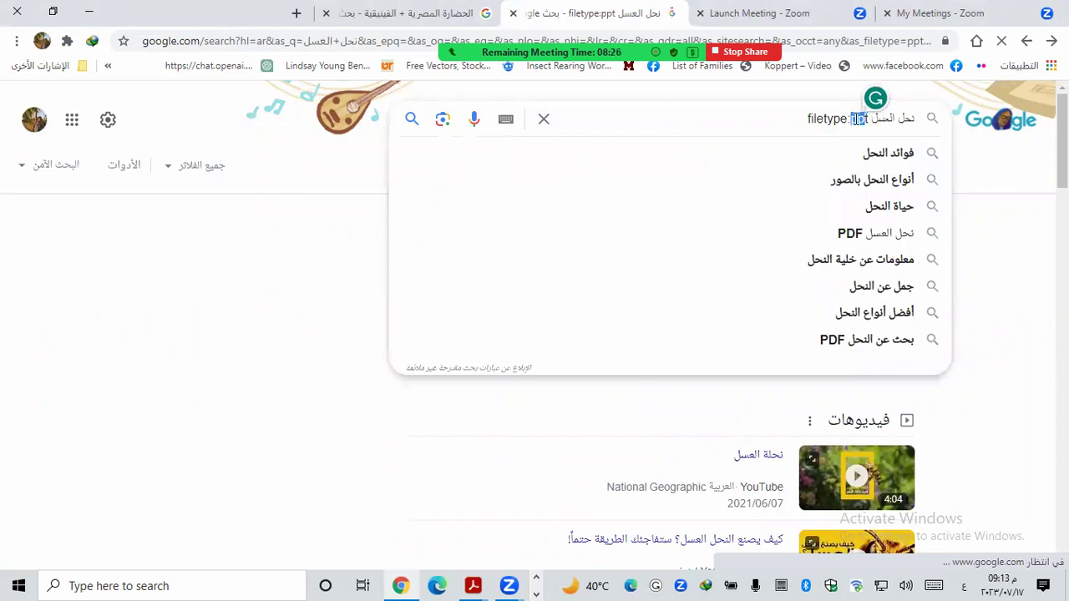
{"action": "double_click", "coordinate": [858, 118]}
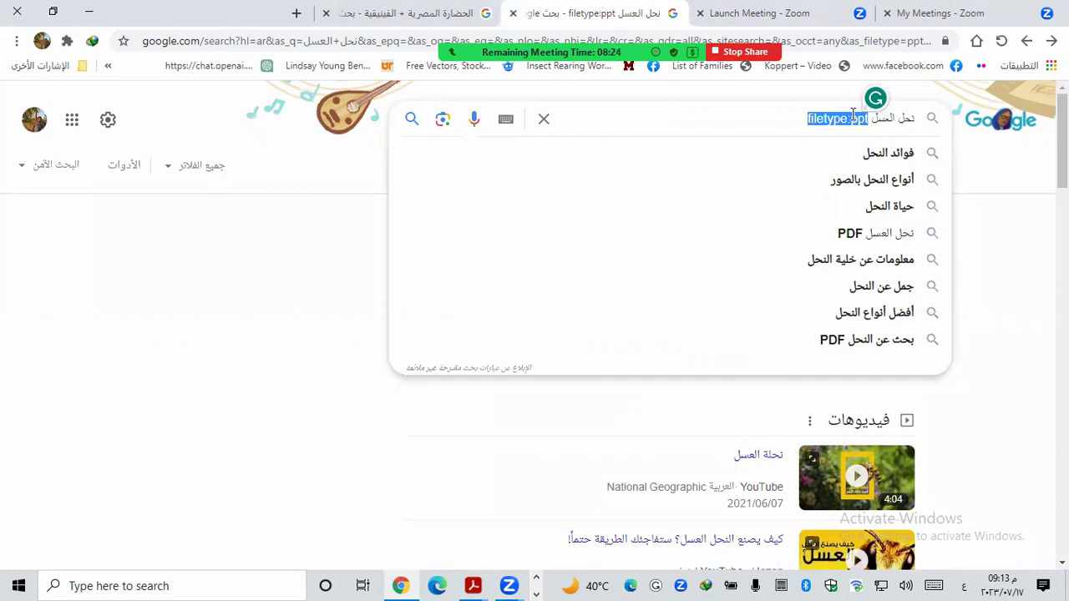
{"action": "left_click", "coordinate": [852, 117]}
{"action": "mouse_move", "coordinate": [850, 118]}
{"action": "left_mouse_down"}
{"action": "mouse_move", "coordinate": [876, 119]}
{"action": "mouse_move", "coordinate": [851, 111]}
{"action": "left_mouse_up"}
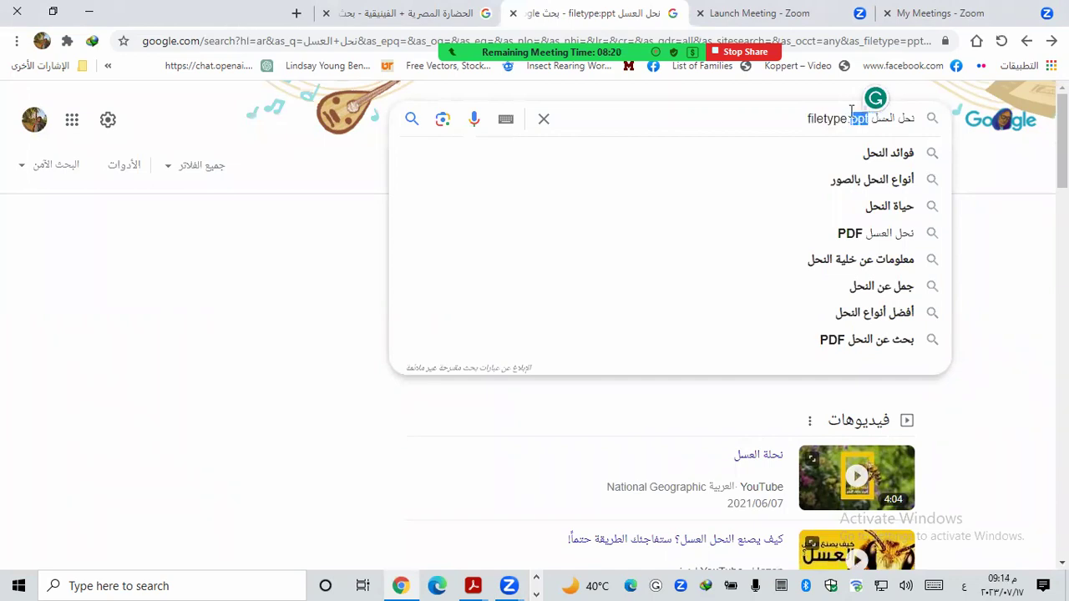
{"action": "key", "text": "alt+shift"}
{"action": "type", "text": "pdf"}
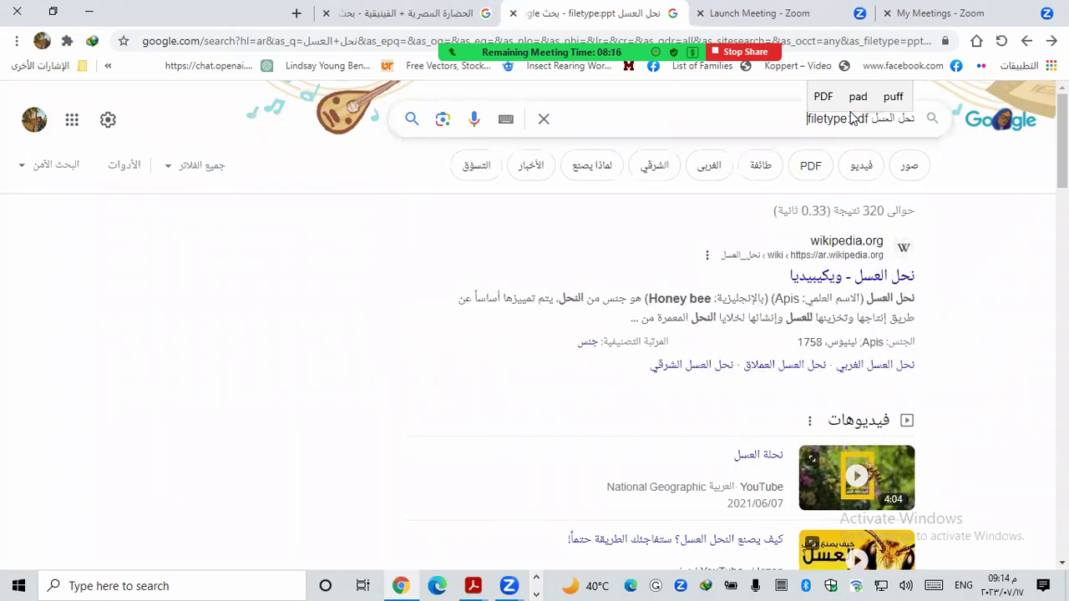
{"action": "key", "text": "Return"}
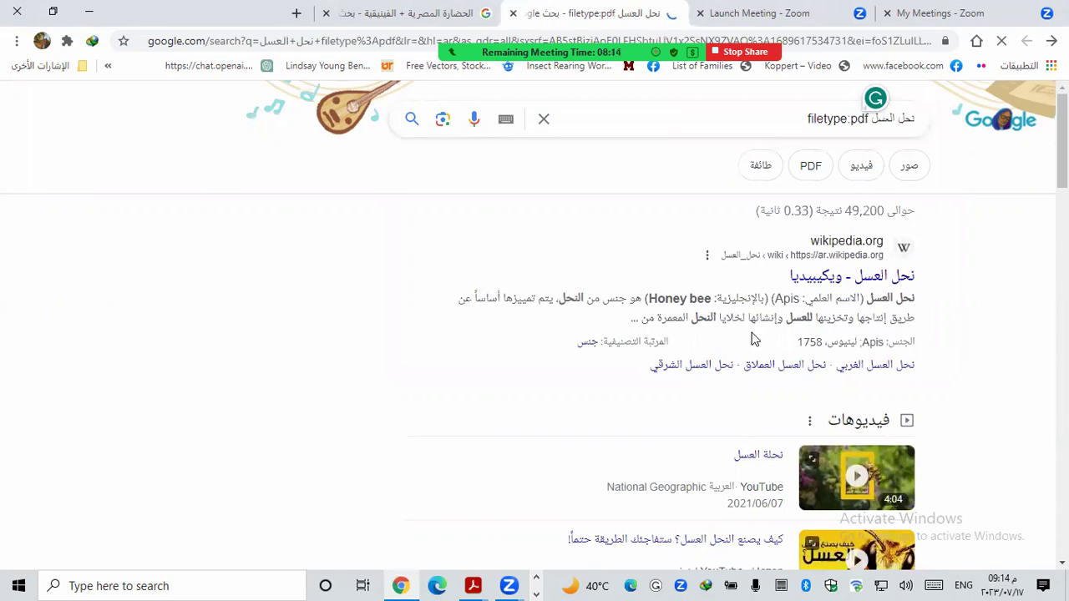
Look through the results of the filetype:pdf search.
{"action": "scroll", "coordinate": [754, 335], "scroll_direction": "down", "scroll_amount": 1}
{"action": "scroll", "coordinate": [761, 335], "scroll_direction": "down", "scroll_amount": 5}
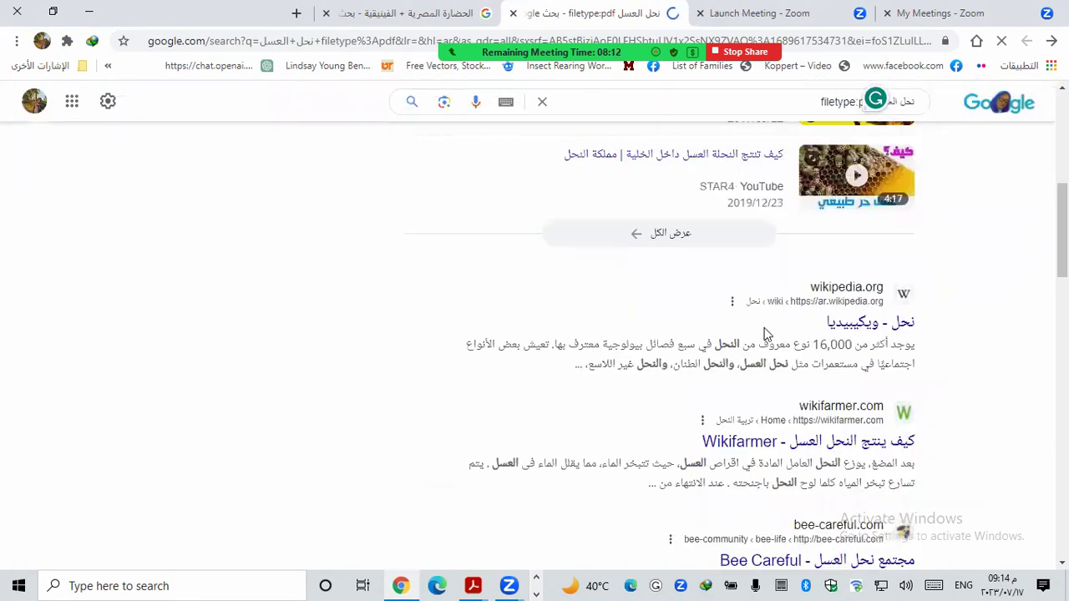
{"action": "scroll", "coordinate": [764, 334], "scroll_direction": "down", "scroll_amount": 4}
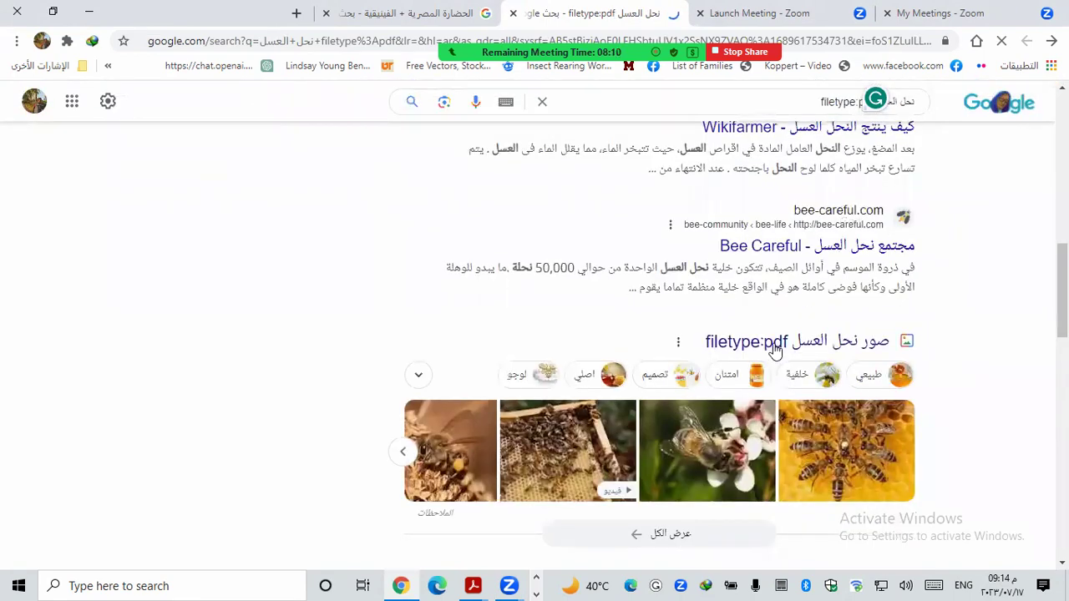
{"action": "scroll", "coordinate": [773, 343], "scroll_direction": "down", "scroll_amount": 5}
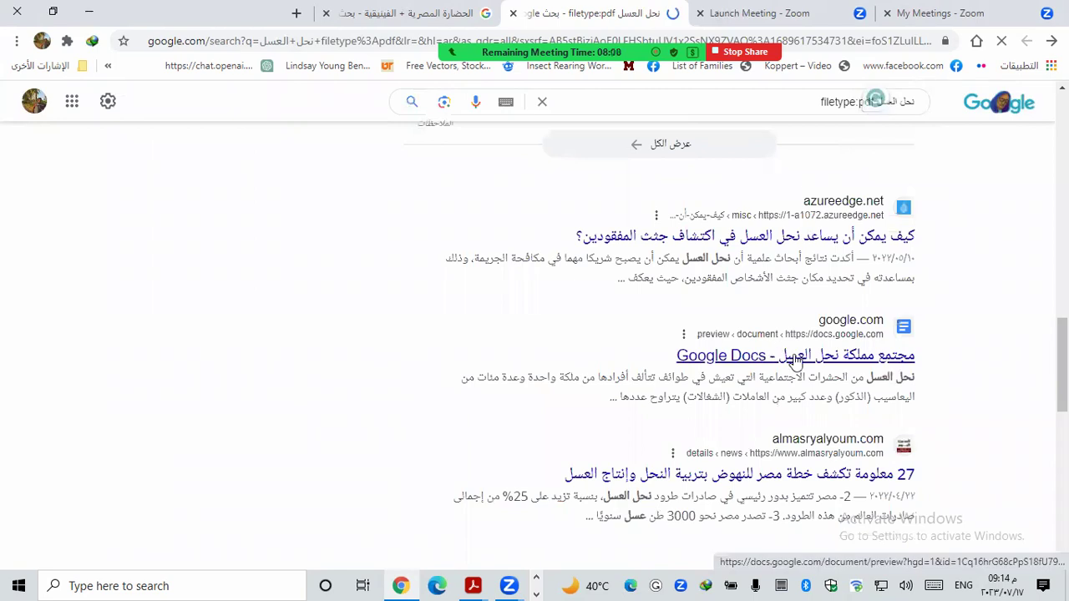
{"action": "scroll", "coordinate": [802, 418], "scroll_direction": "down", "scroll_amount": 5}
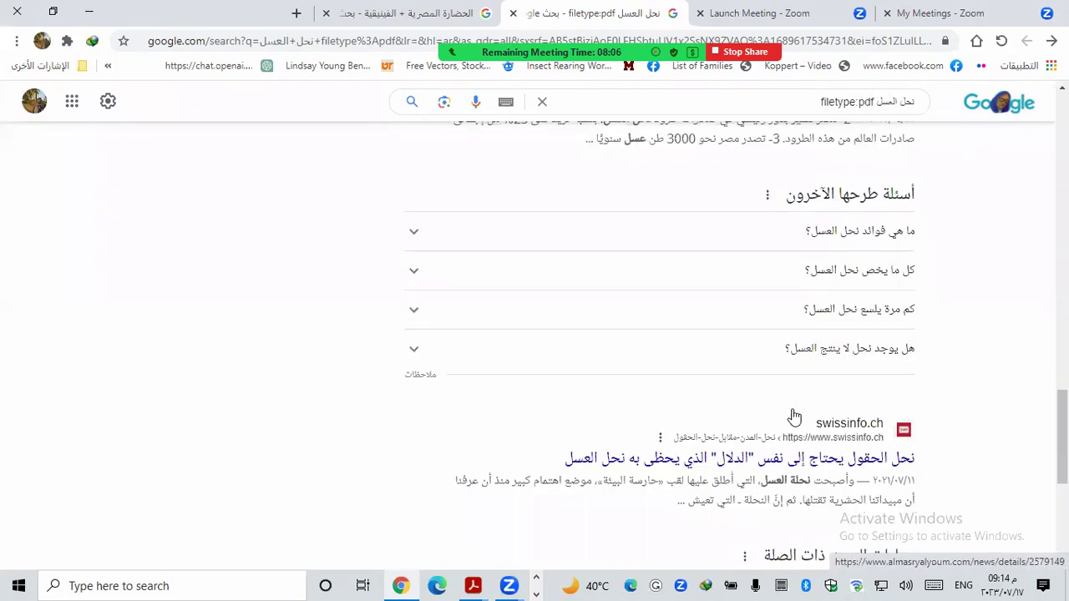